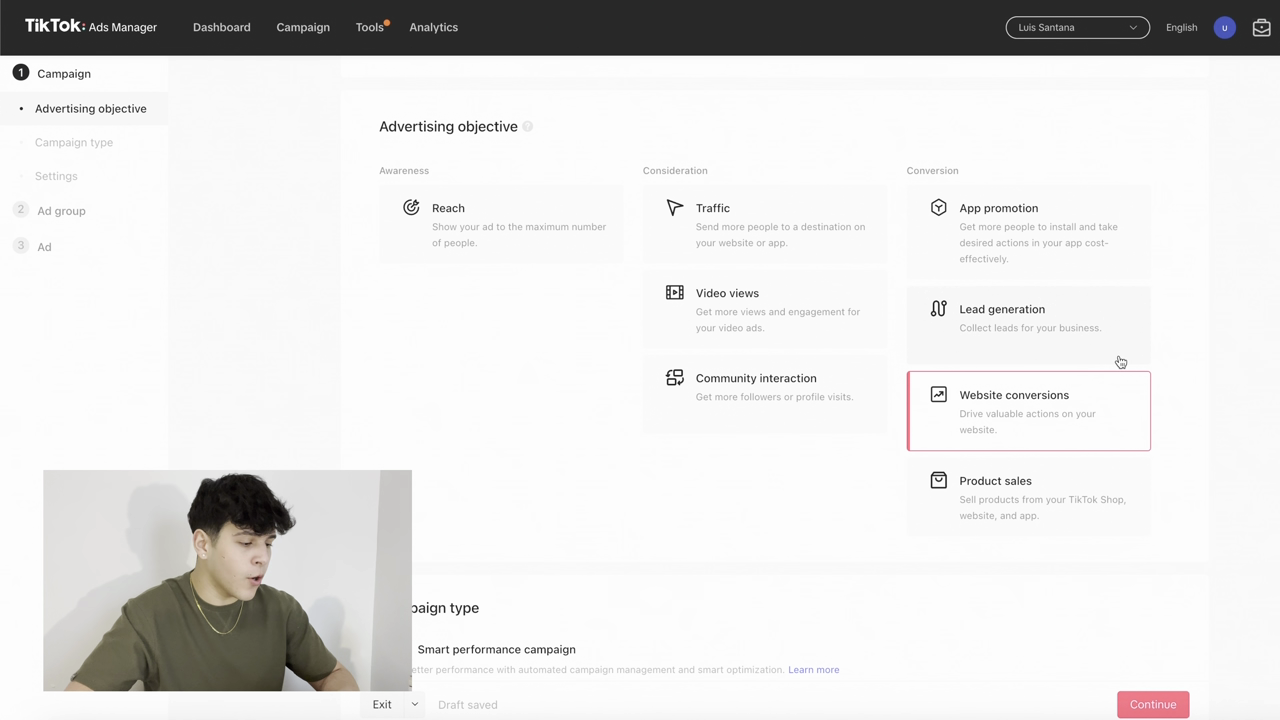
Rename the website conversions campaign as CBO 1 TESTING.
scroll(1246, 409, down, 1)
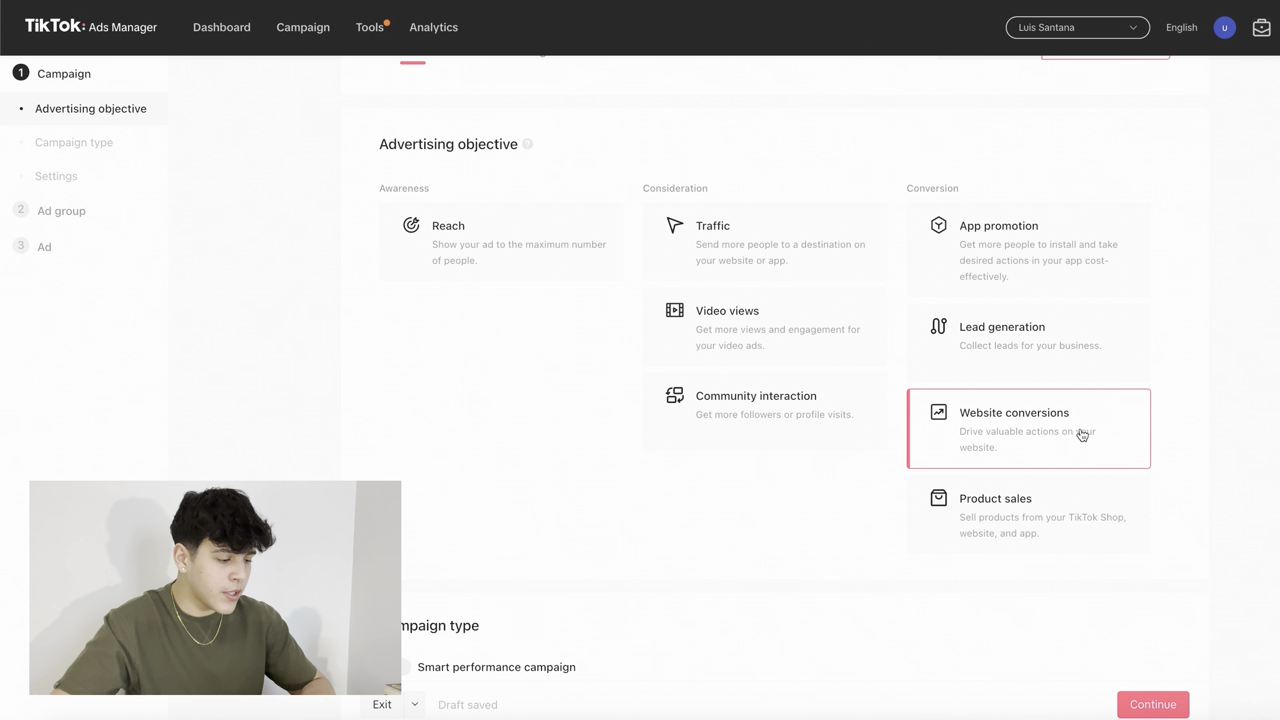
scroll(1163, 425, down, 5)
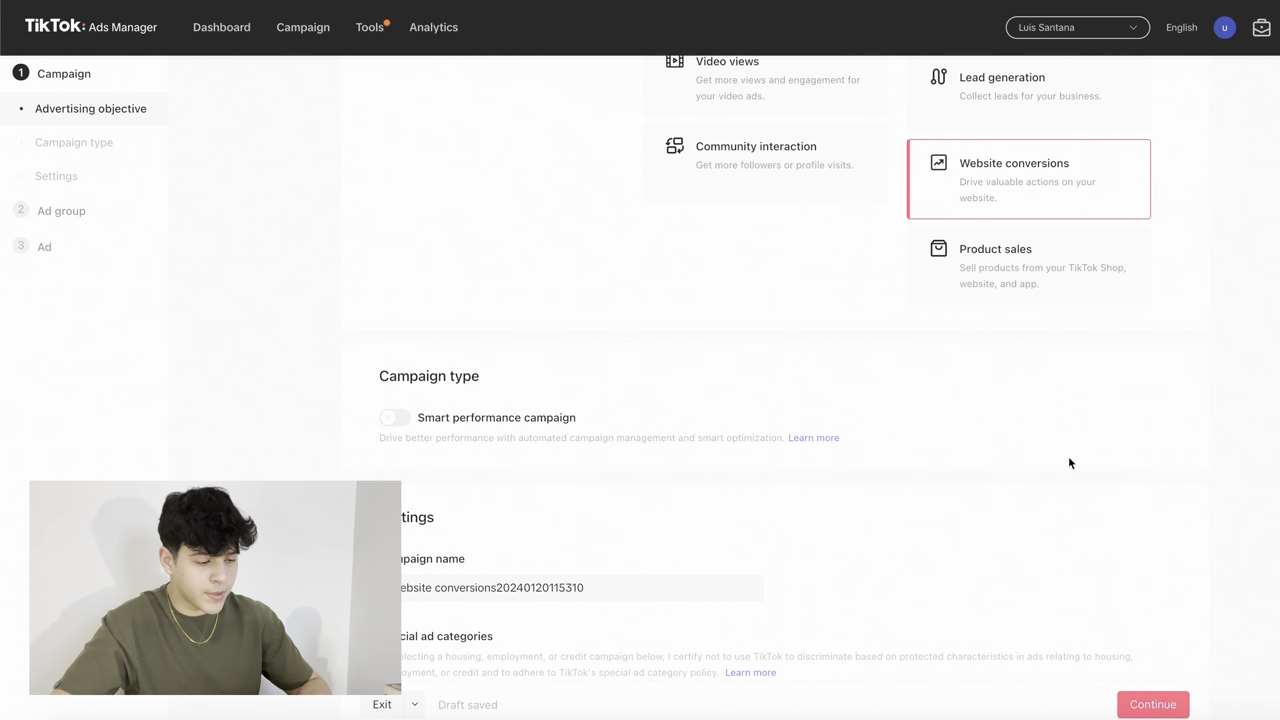
click(626, 582)
scroll(628, 586, down, 1)
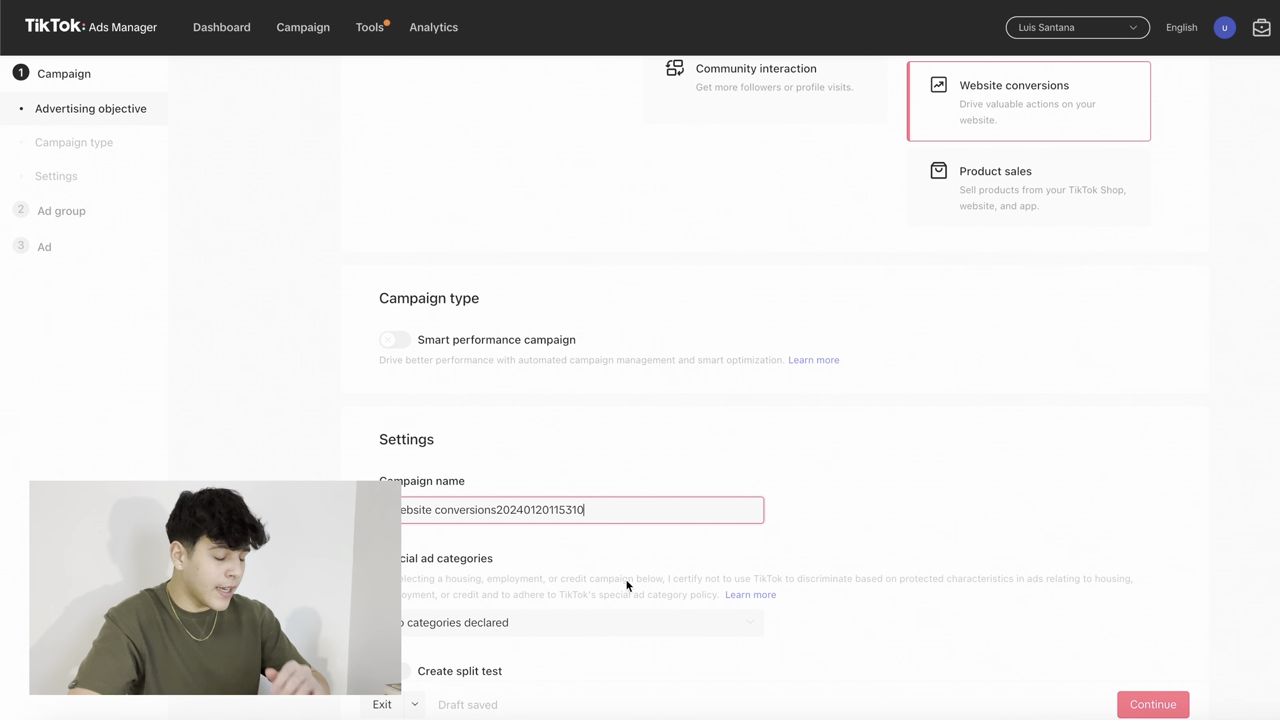
key(ctrl+a)
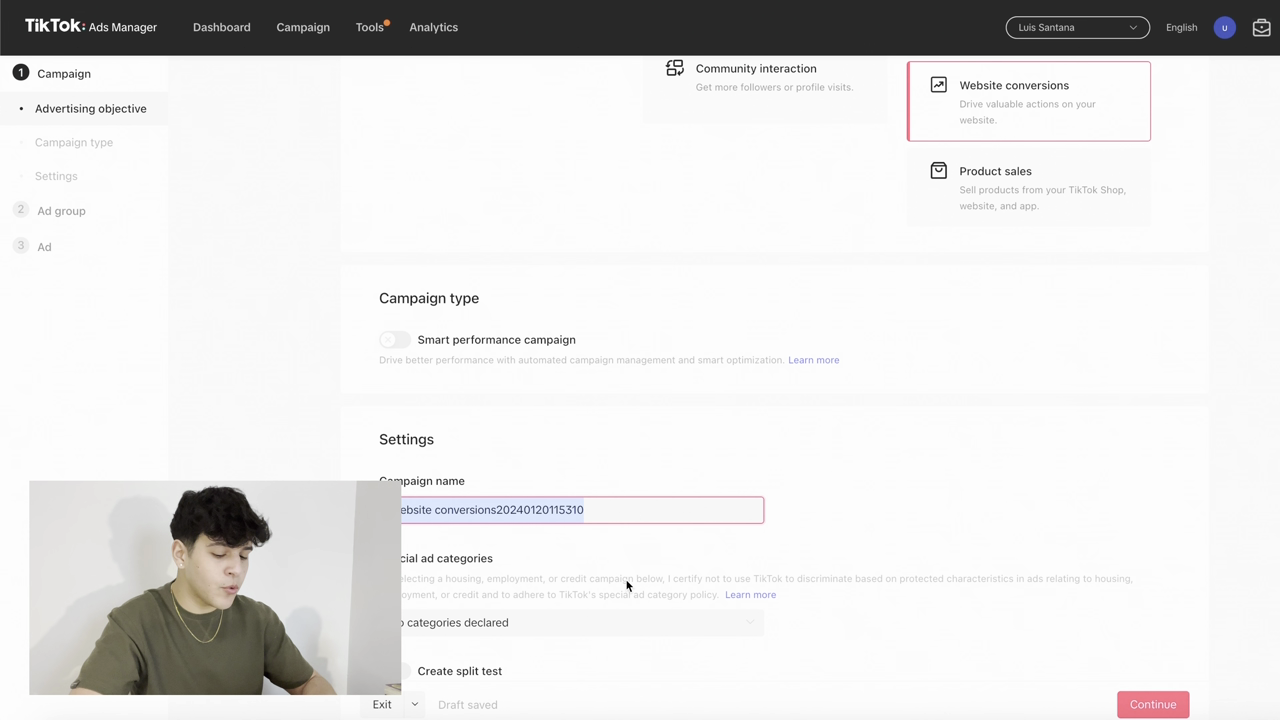
key(BackSpace)
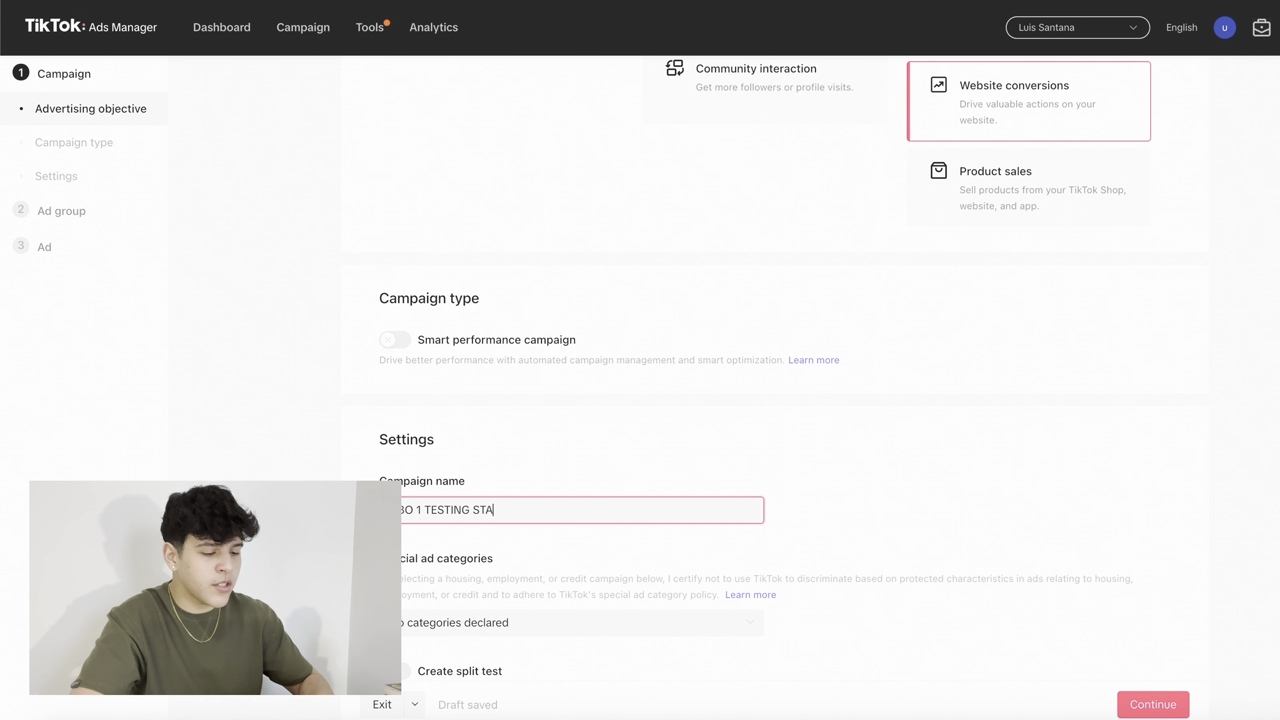
key(BackSpace)
key(BackSpace)
Turn on campaign budget optimization with a daily budget of 50 USD and continue to the ad group settings.
scroll(681, 518, down, 2)
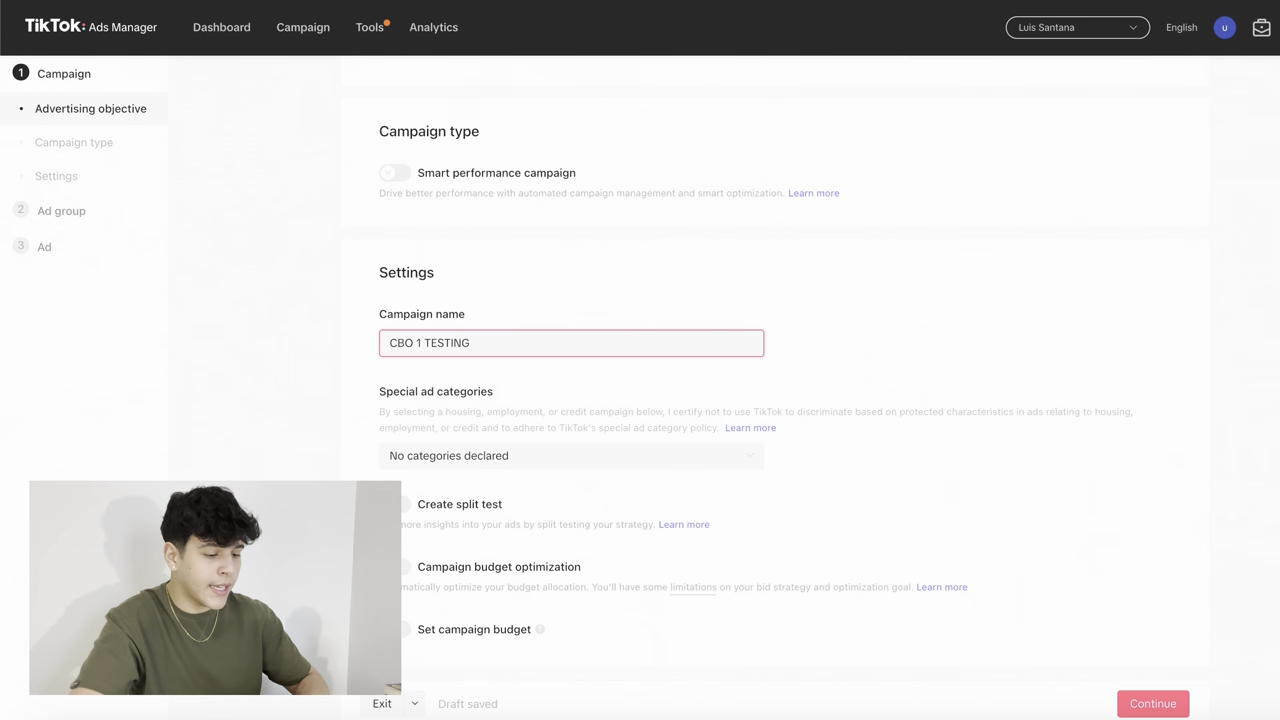
click(401, 567)
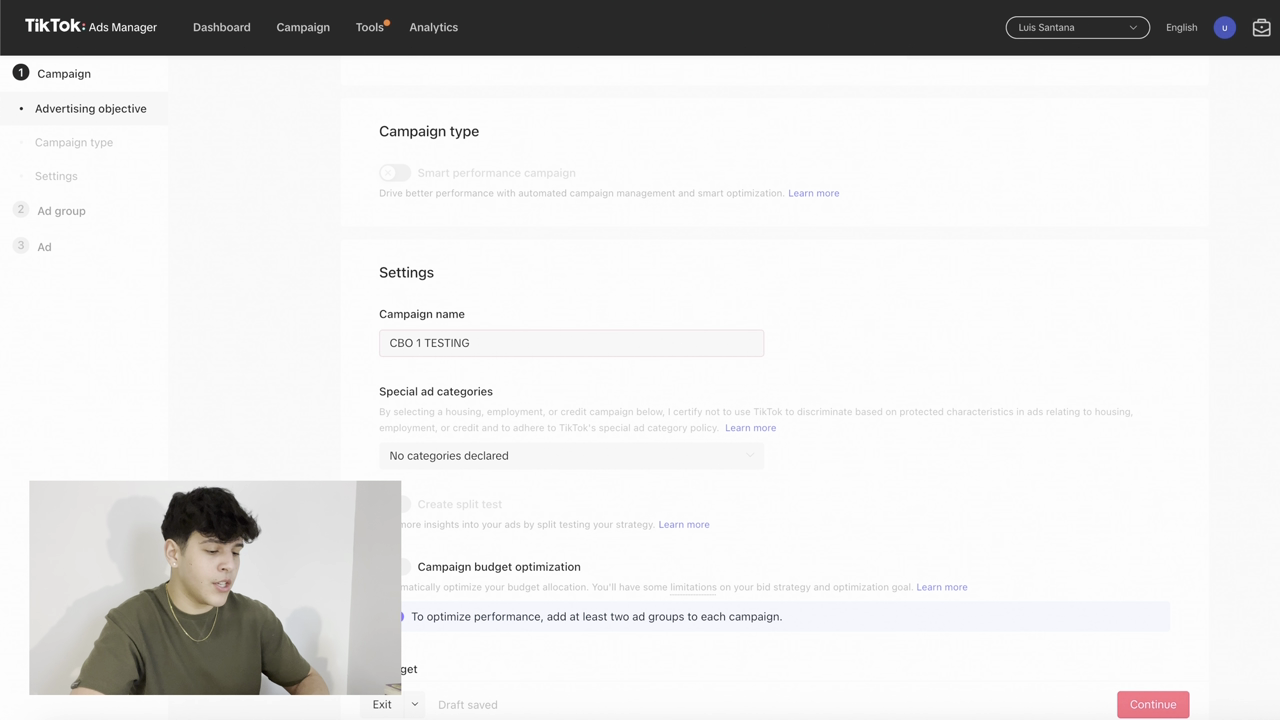
scroll(672, 526, down, 1)
click(567, 621)
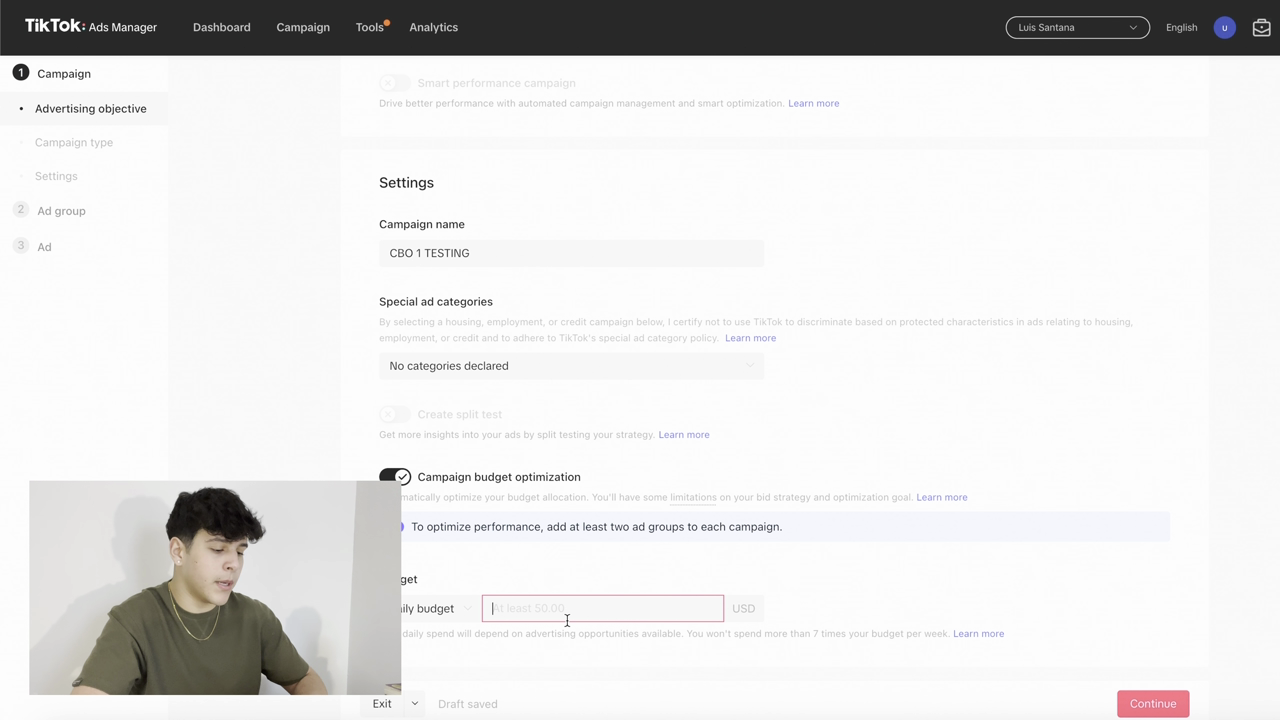
text(50)
click(933, 564)
click(1153, 703)
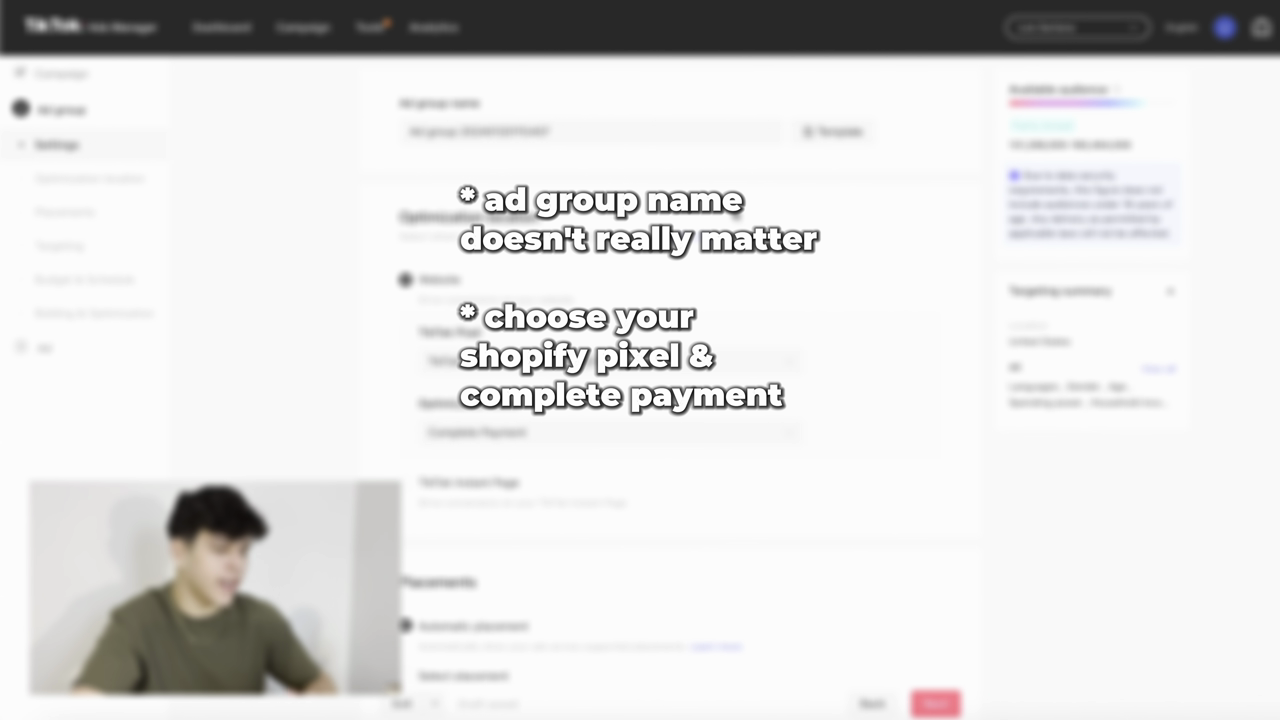
Switch the ad group to manually selected placements and keep only TikTok, excluding Global App Bundle and Pangle.
scroll(736, 215, down, 1)
scroll(837, 237, down, 1)
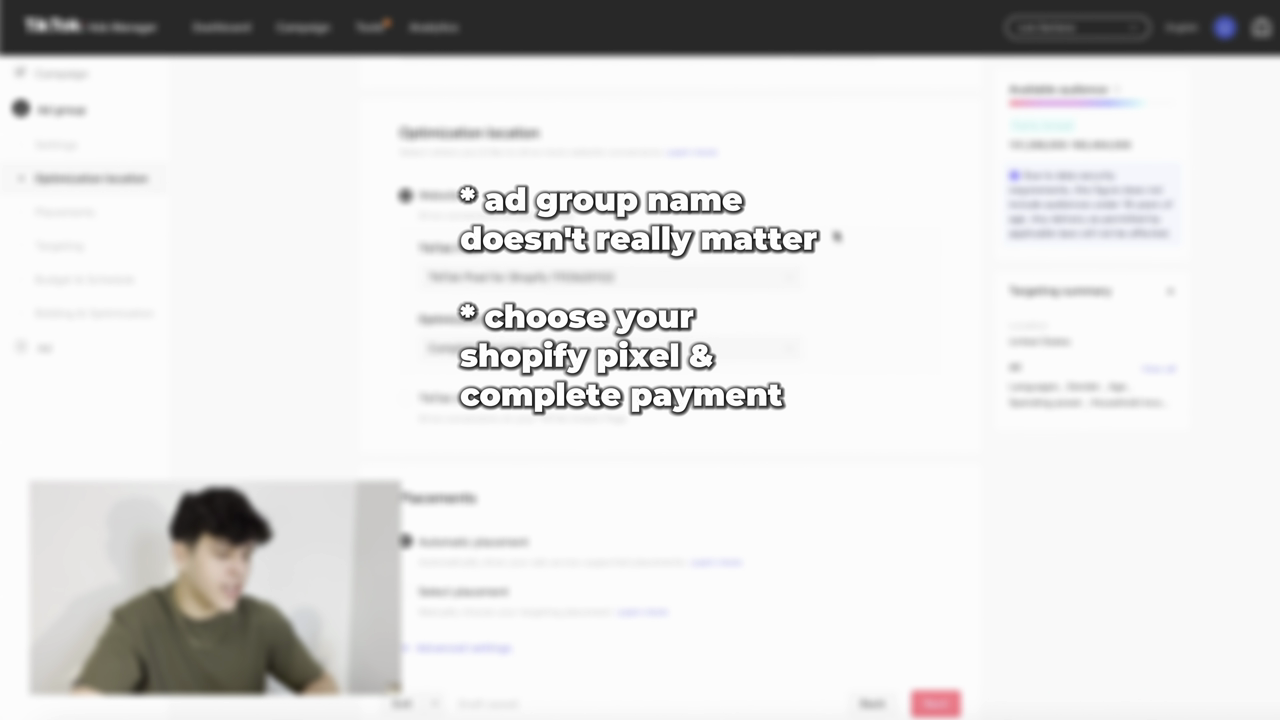
scroll(943, 291, down, 1)
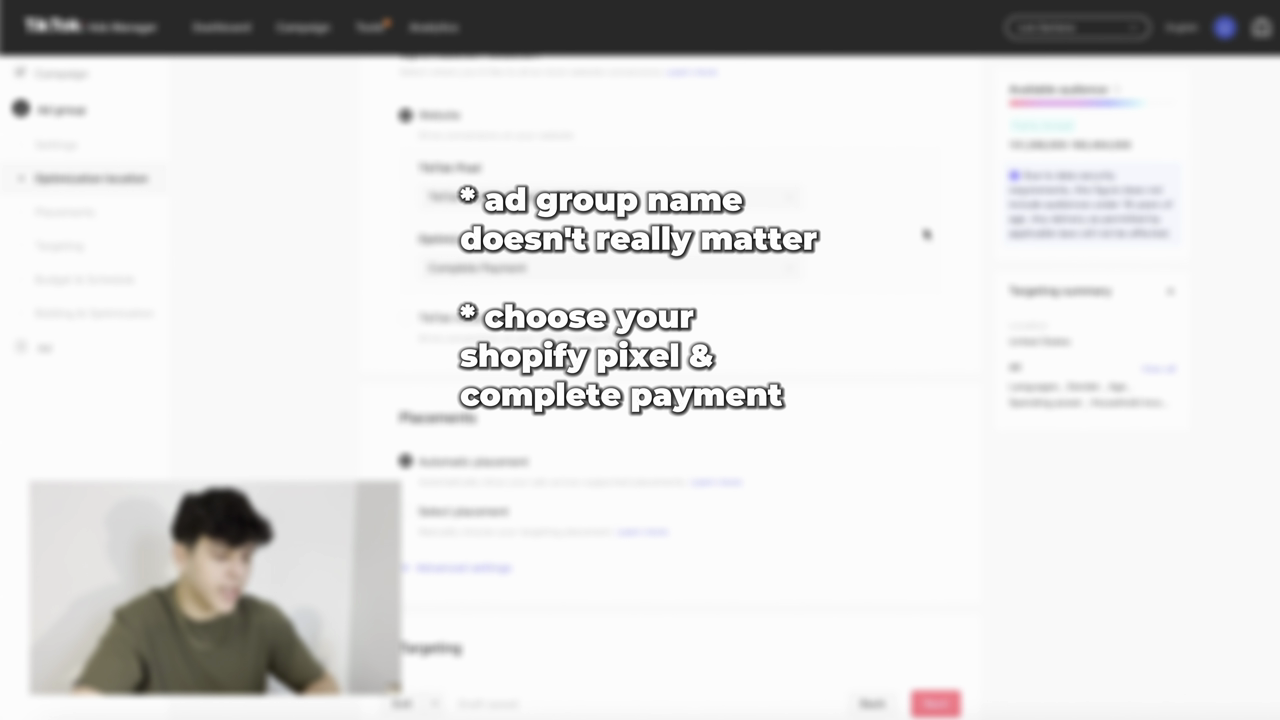
scroll(926, 232, down, 2)
scroll(587, 307, down, 1)
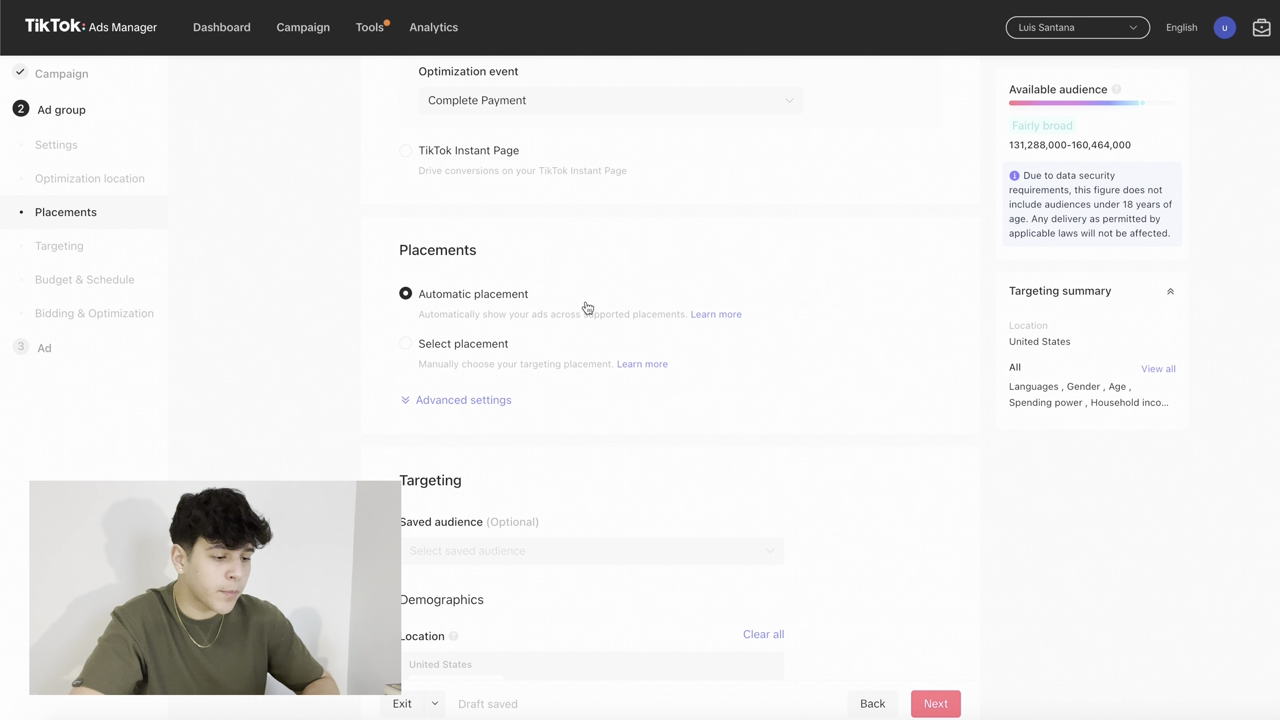
click(486, 347)
scroll(432, 326, down, 2)
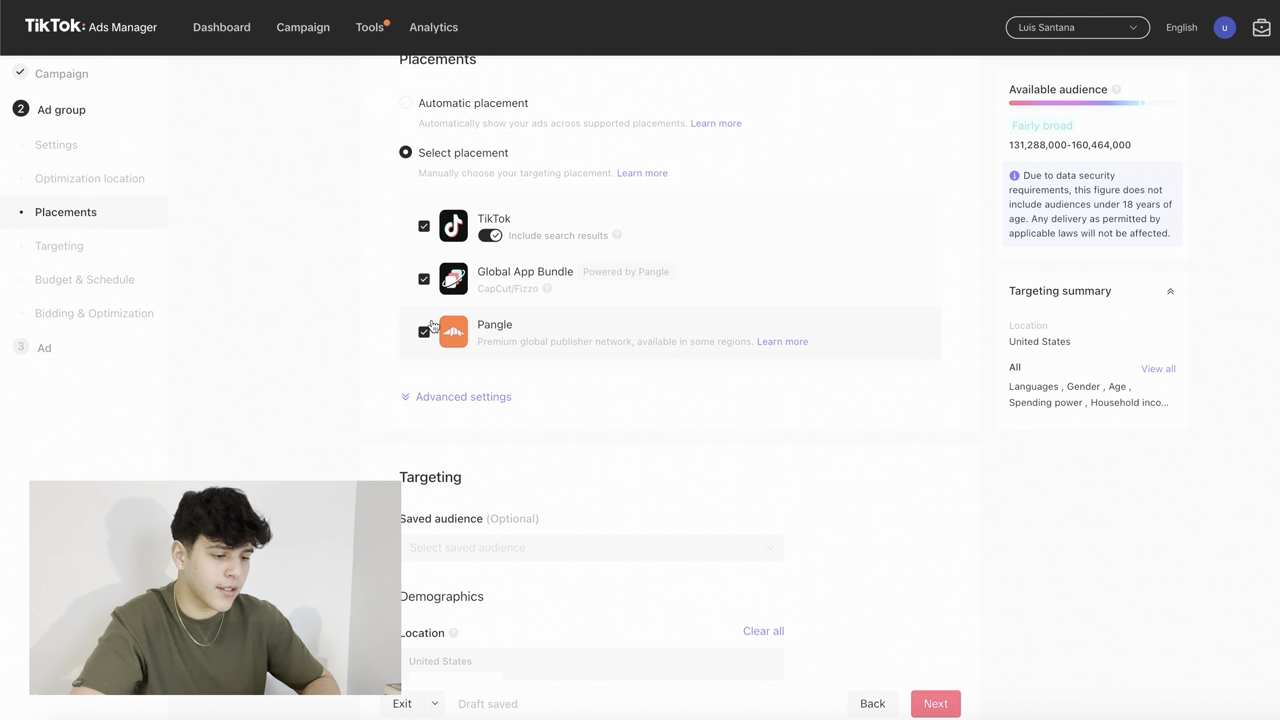
click(424, 280)
click(424, 331)
In the advanced placement settings, turn off user comments, video download and video sharing.
click(433, 397)
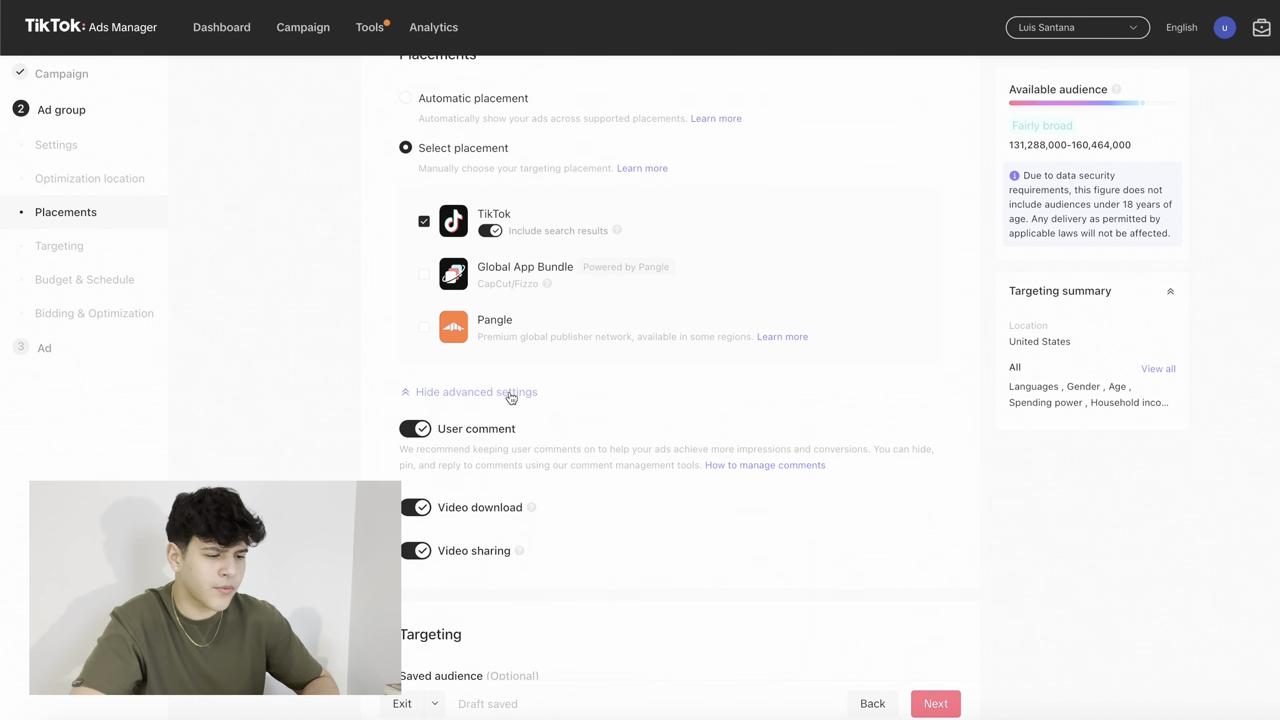
scroll(510, 397, down, 2)
click(420, 262)
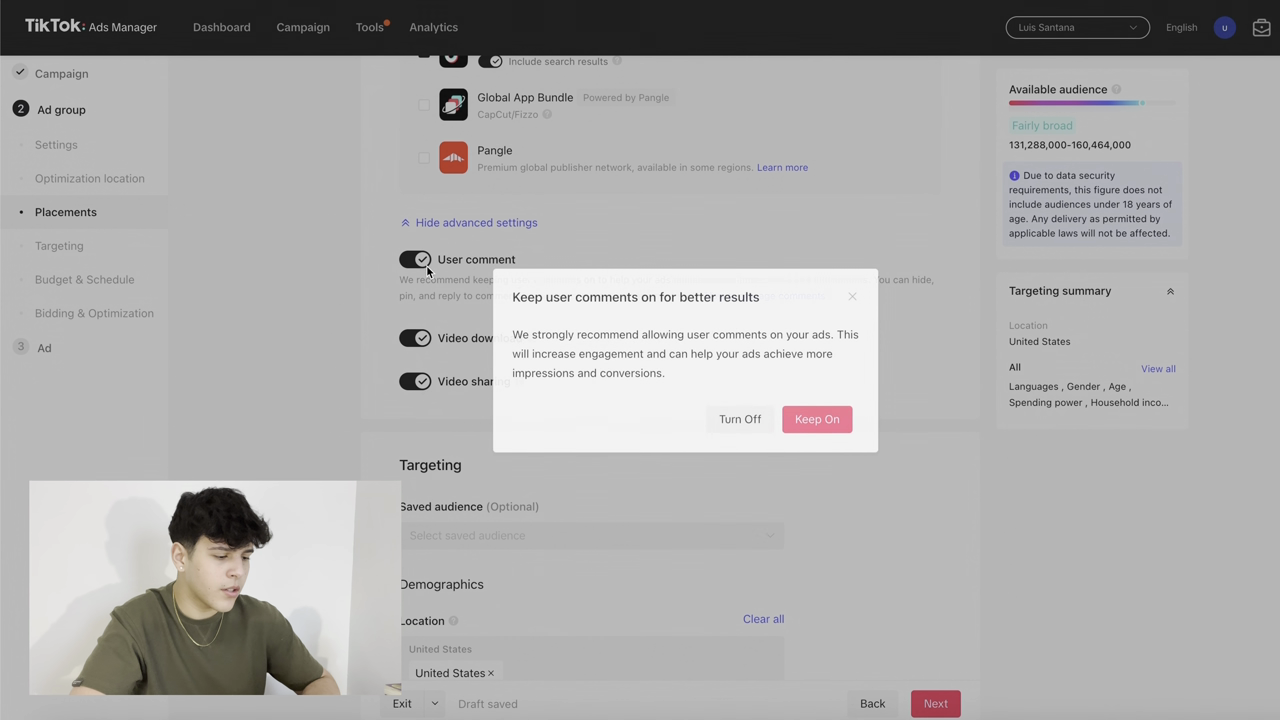
click(735, 421)
click(415, 340)
click(416, 381)
scroll(418, 375, up, 1)
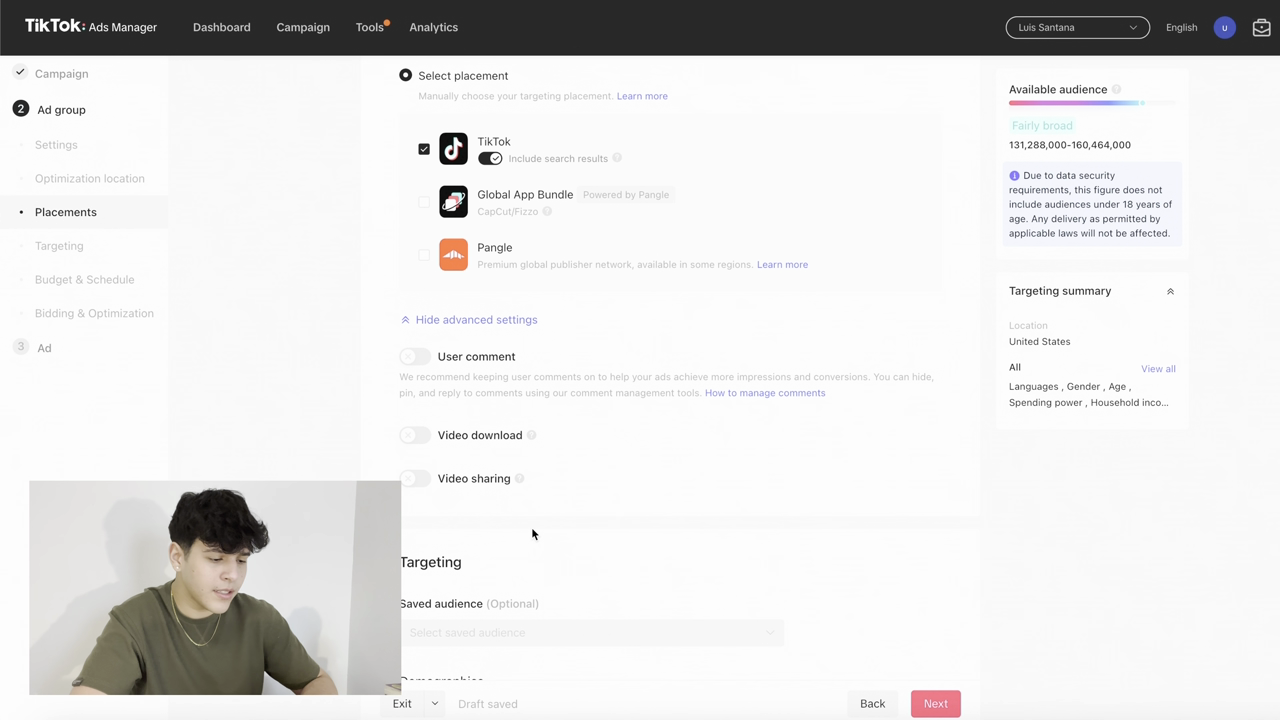
Keep the default targeting and schedule, and choose a different optimization goal for the ad group under Bidding & Optimization.
scroll(531, 534, down, 5)
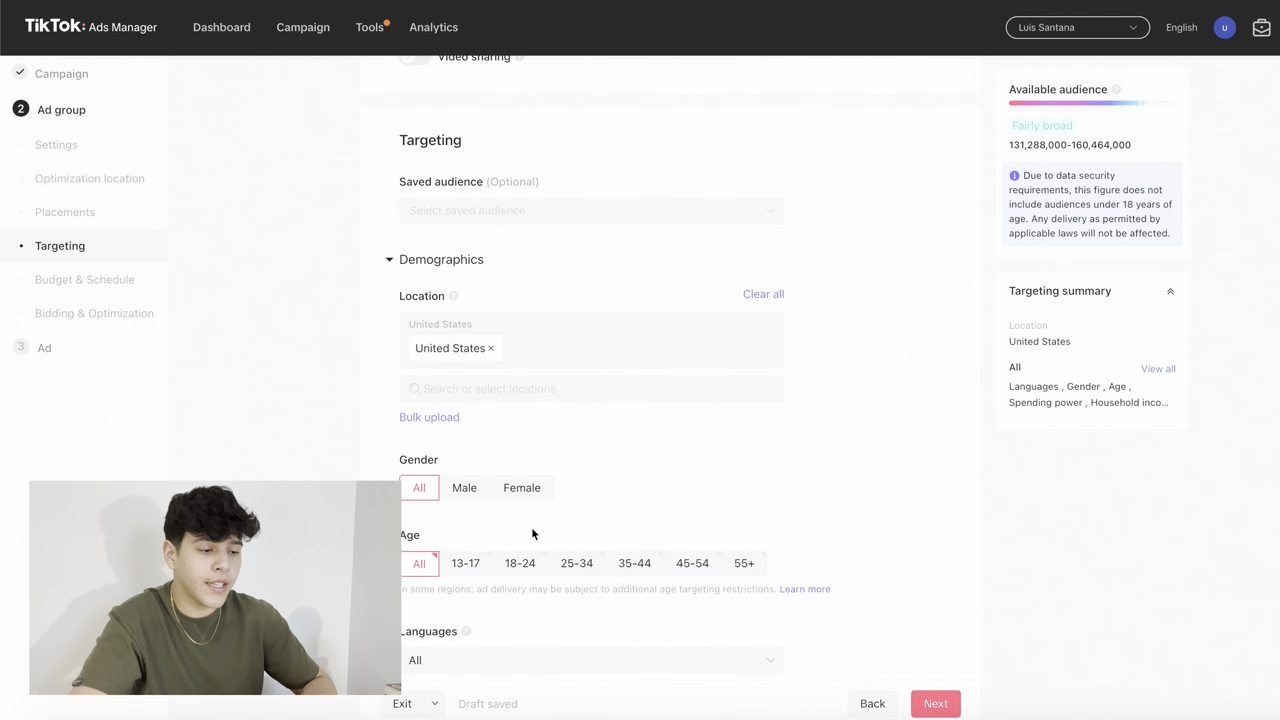
scroll(508, 323, down, 12)
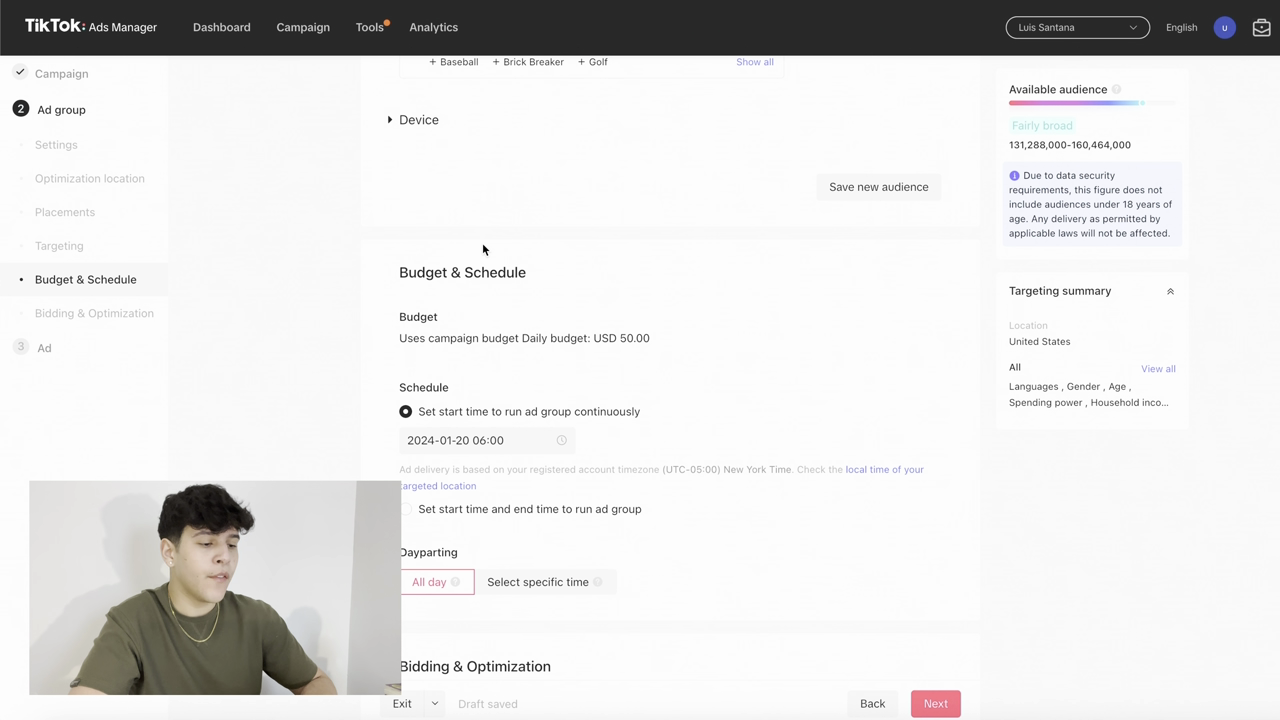
scroll(483, 247, down, 2)
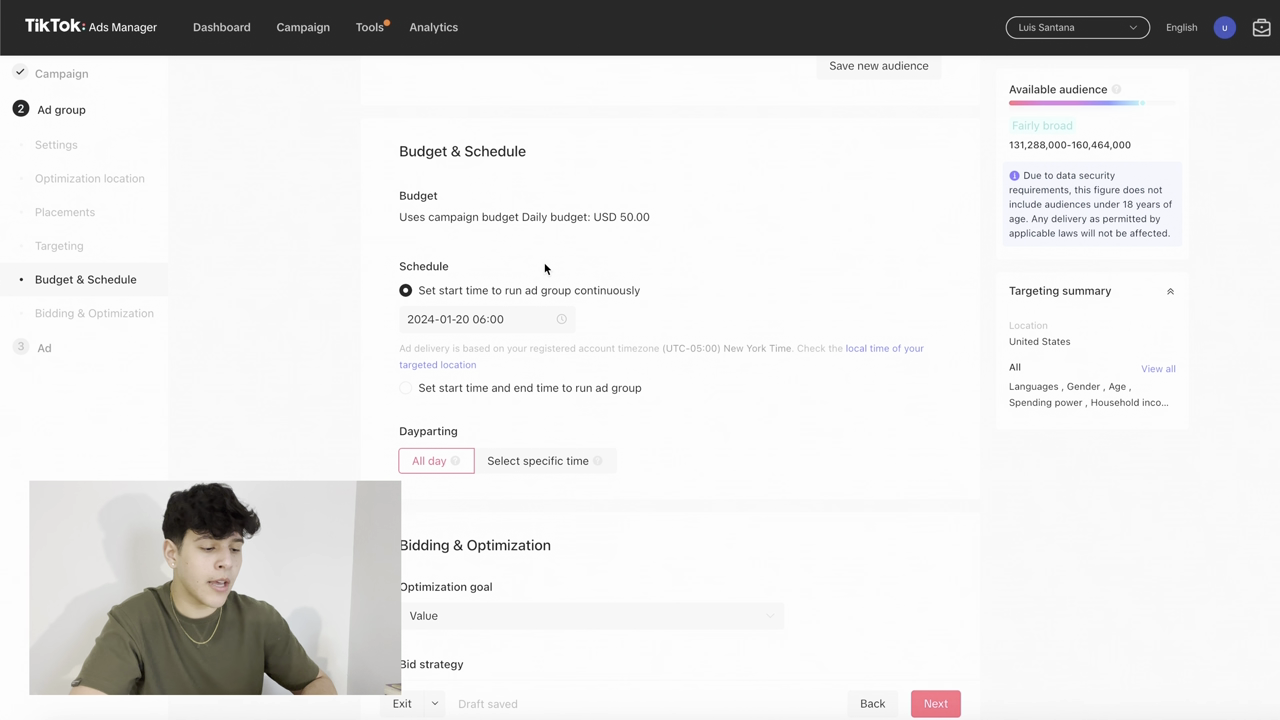
scroll(660, 310, down, 2)
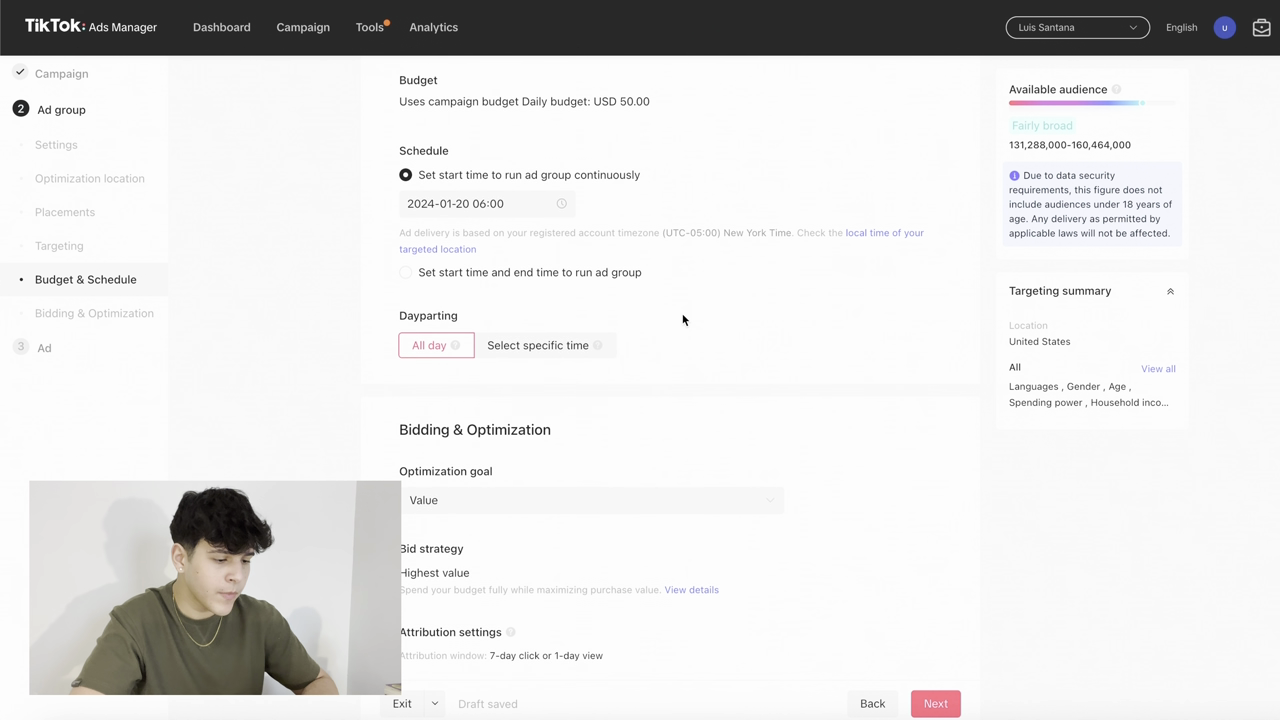
scroll(683, 319, down, 1)
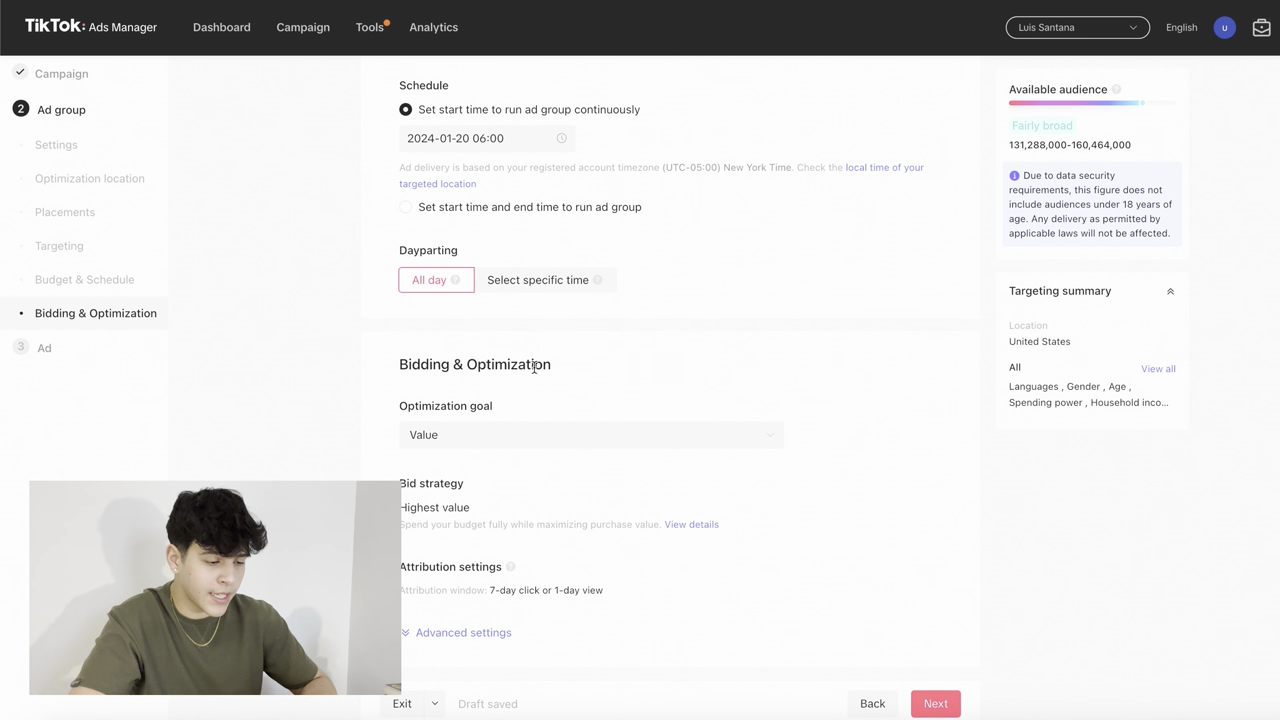
click(537, 443)
click(500, 528)
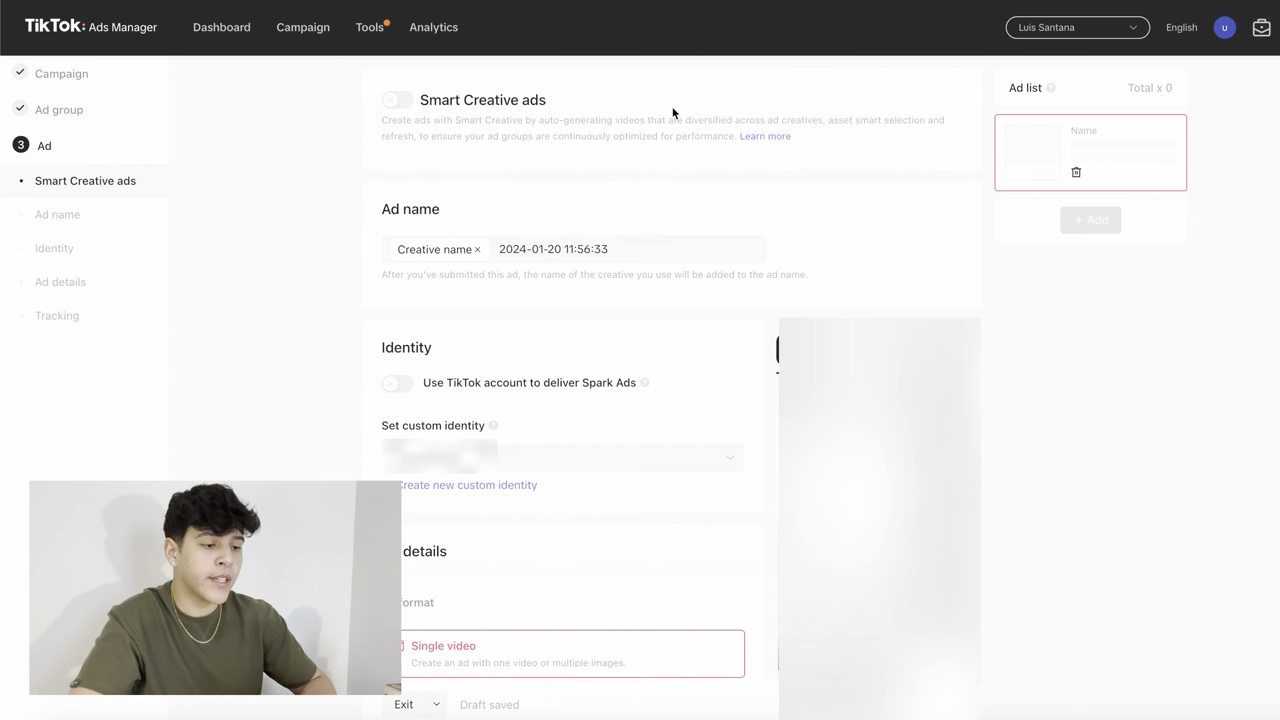
Turn on Smart Creative ads and go through the ad's videos, text, call to action, interactive add-on and destination.
click(402, 100)
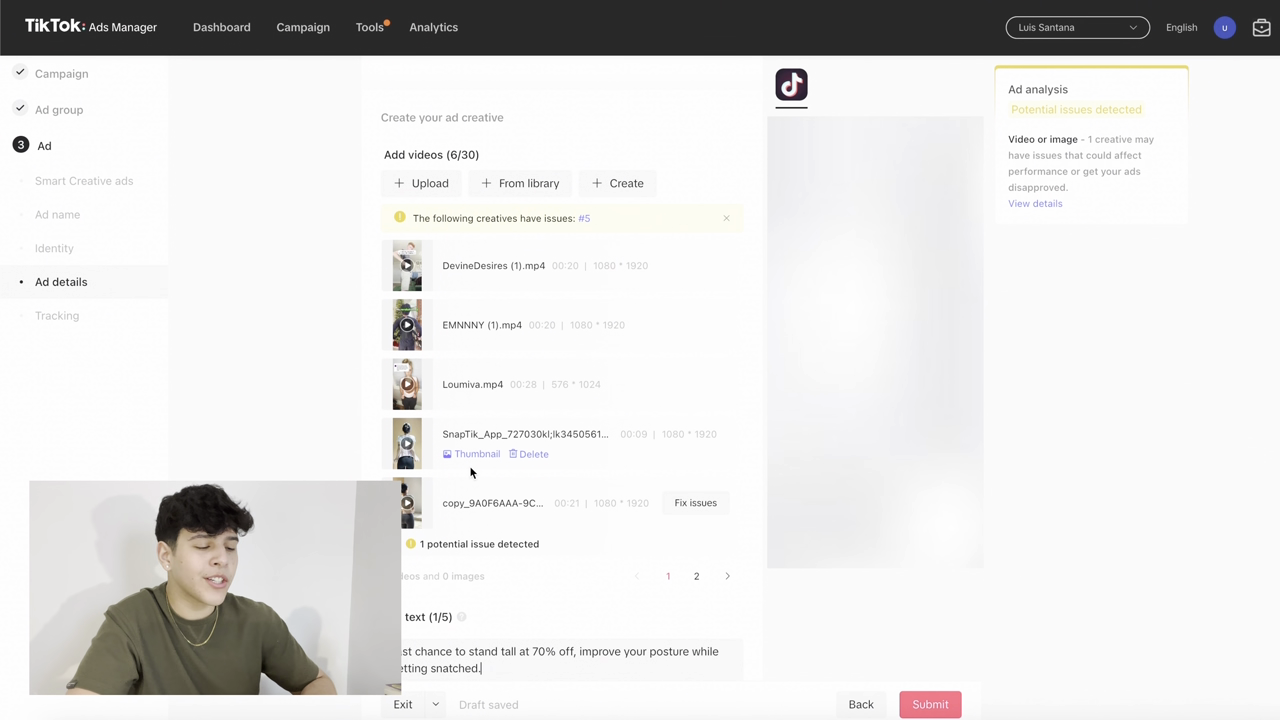
scroll(471, 472, down, 3)
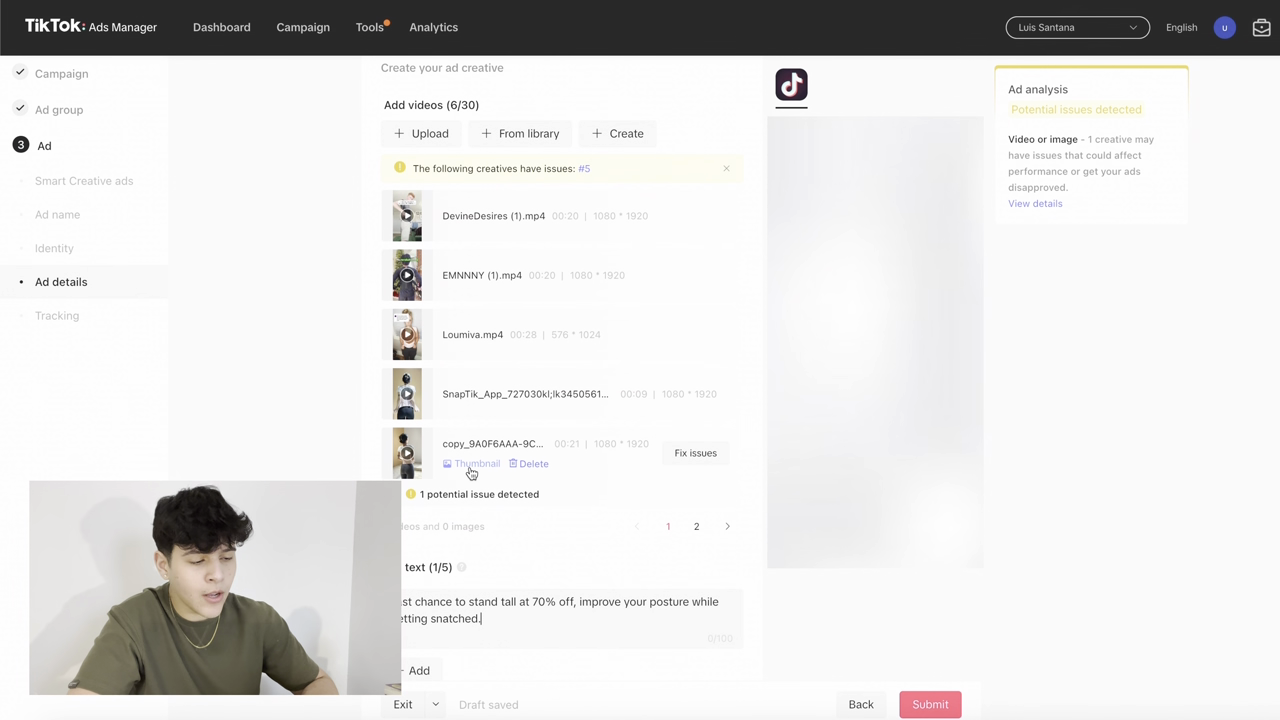
scroll(530, 496, down, 3)
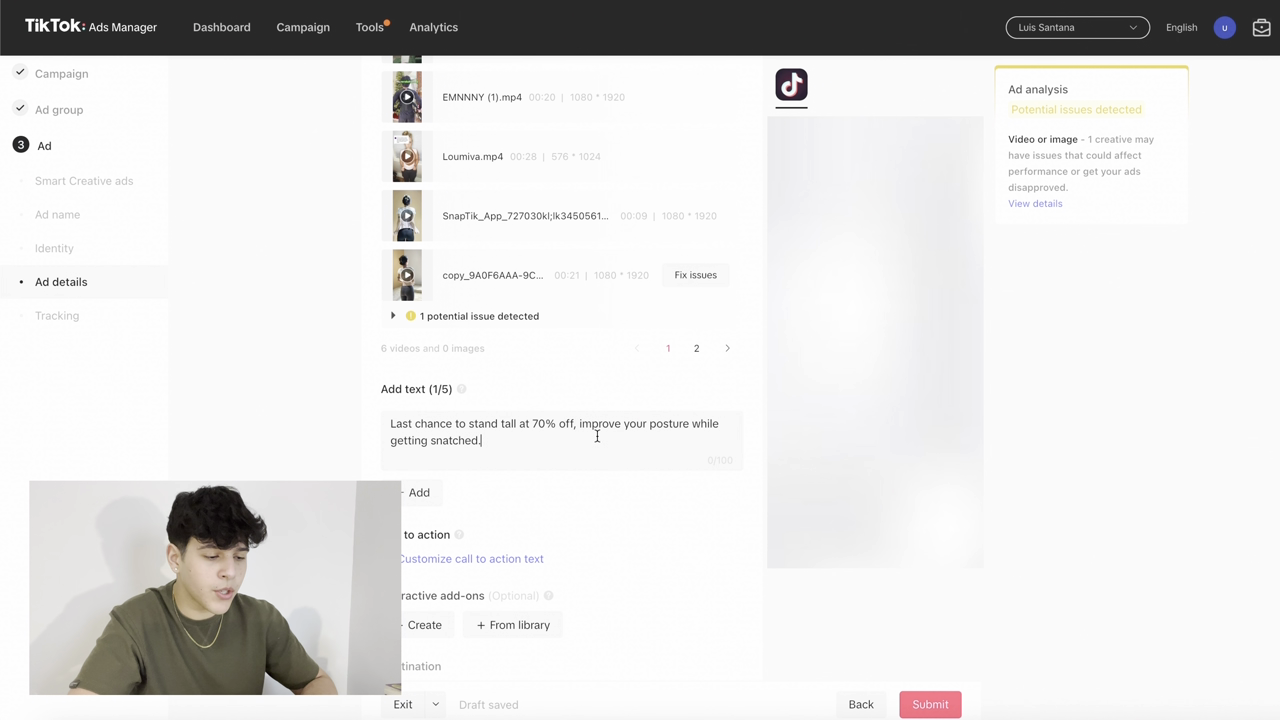
scroll(460, 473, down, 5)
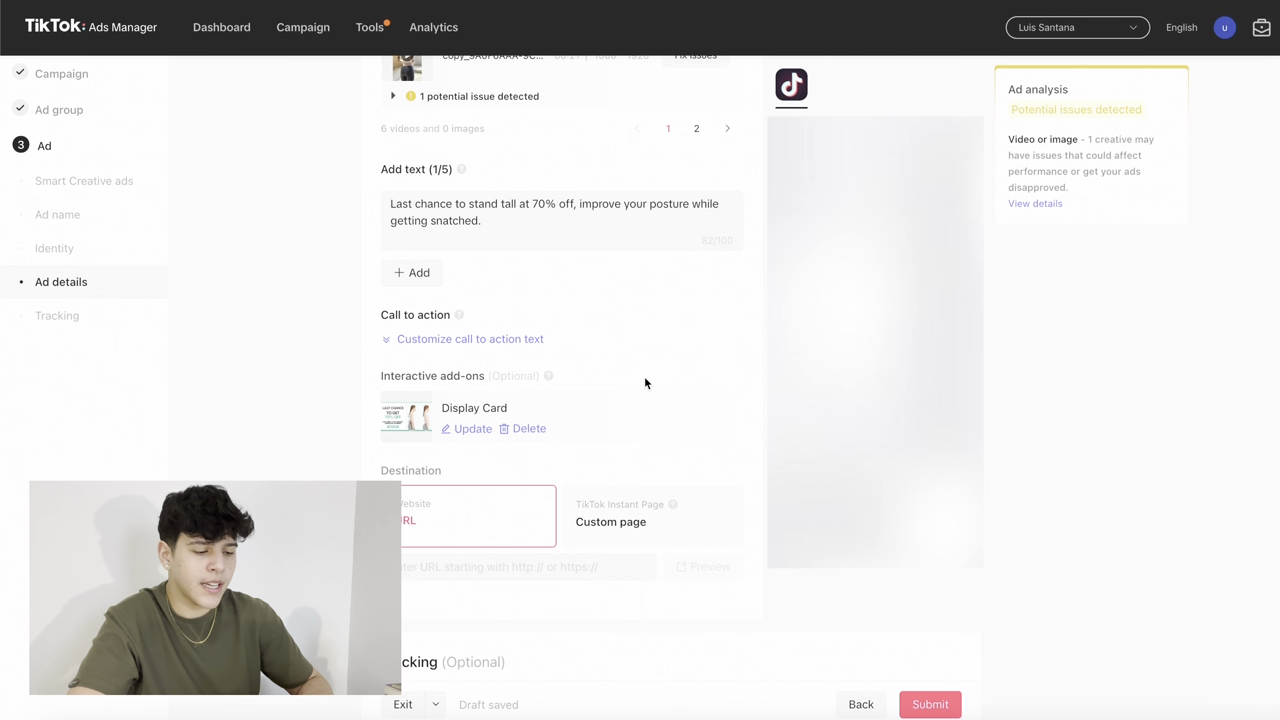
scroll(645, 382, down, 2)
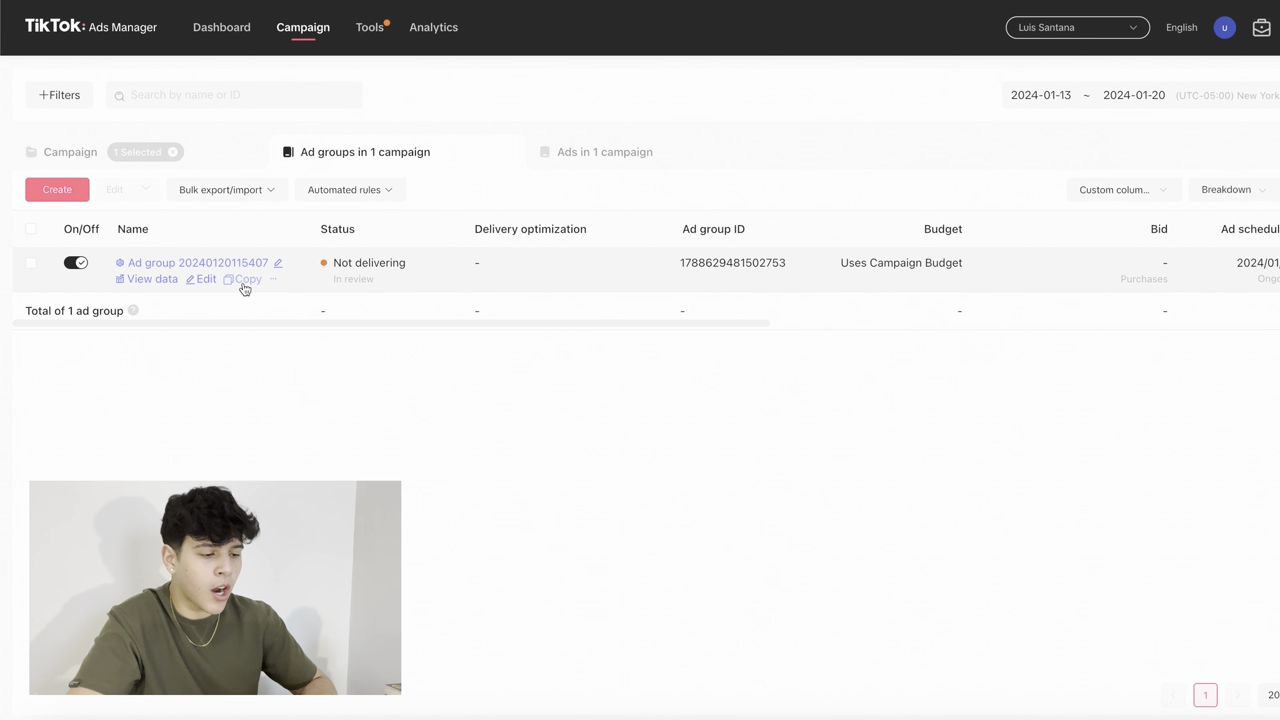
Make 9 copies of the ad group within the existing CBO 1 TESTING campaign.
click(244, 280)
click(527, 357)
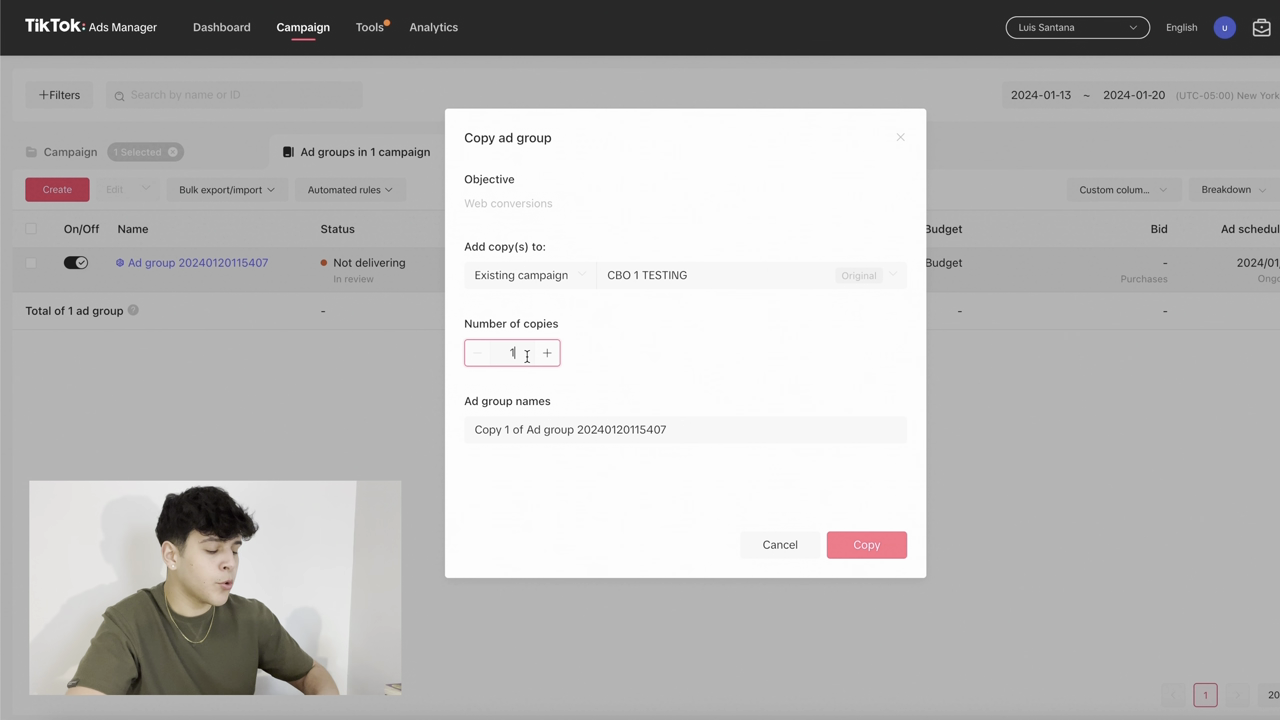
click(692, 335)
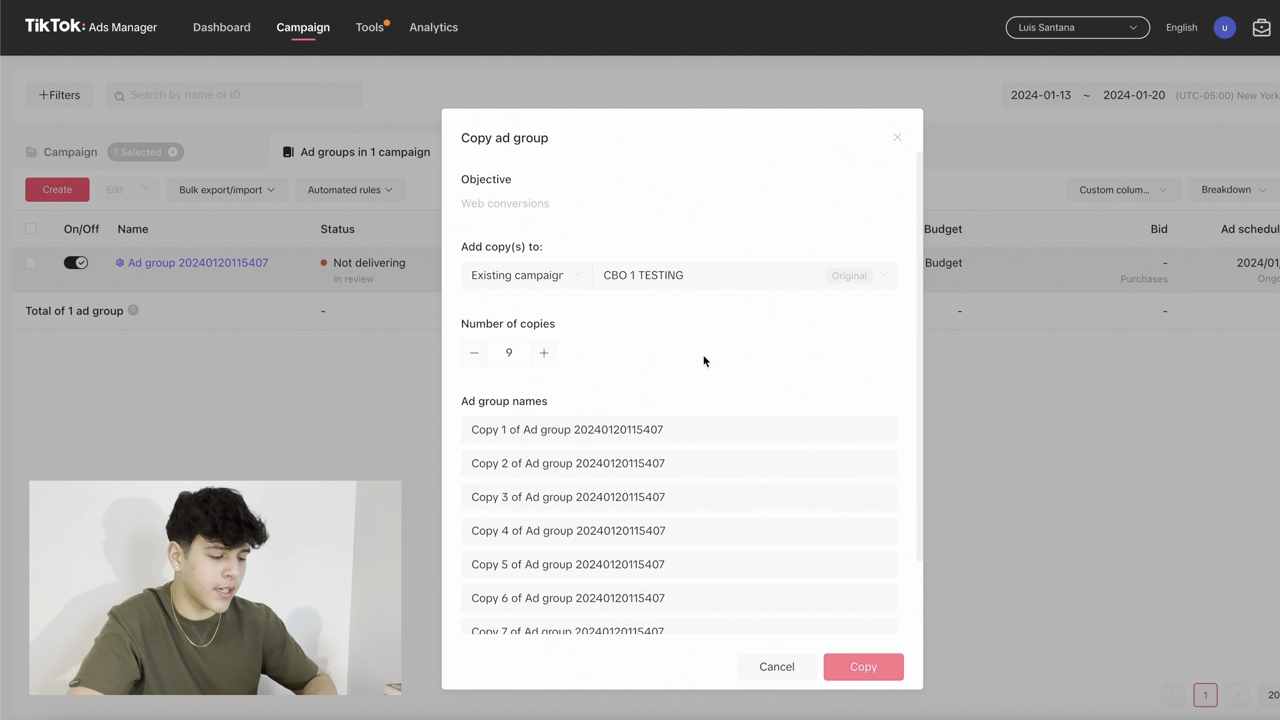
click(863, 667)
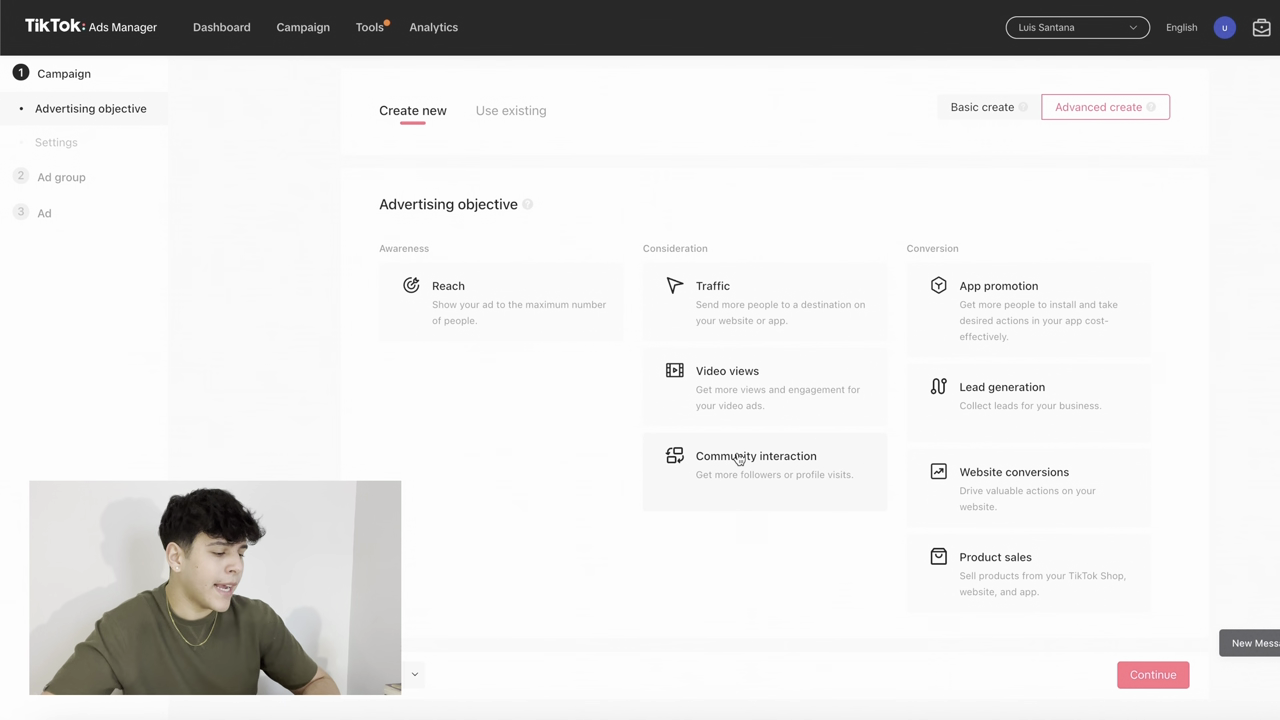
Set up a new campaign with the Website conversions objective named ABO 1 TESTING and continue to its ad group settings.
click(970, 475)
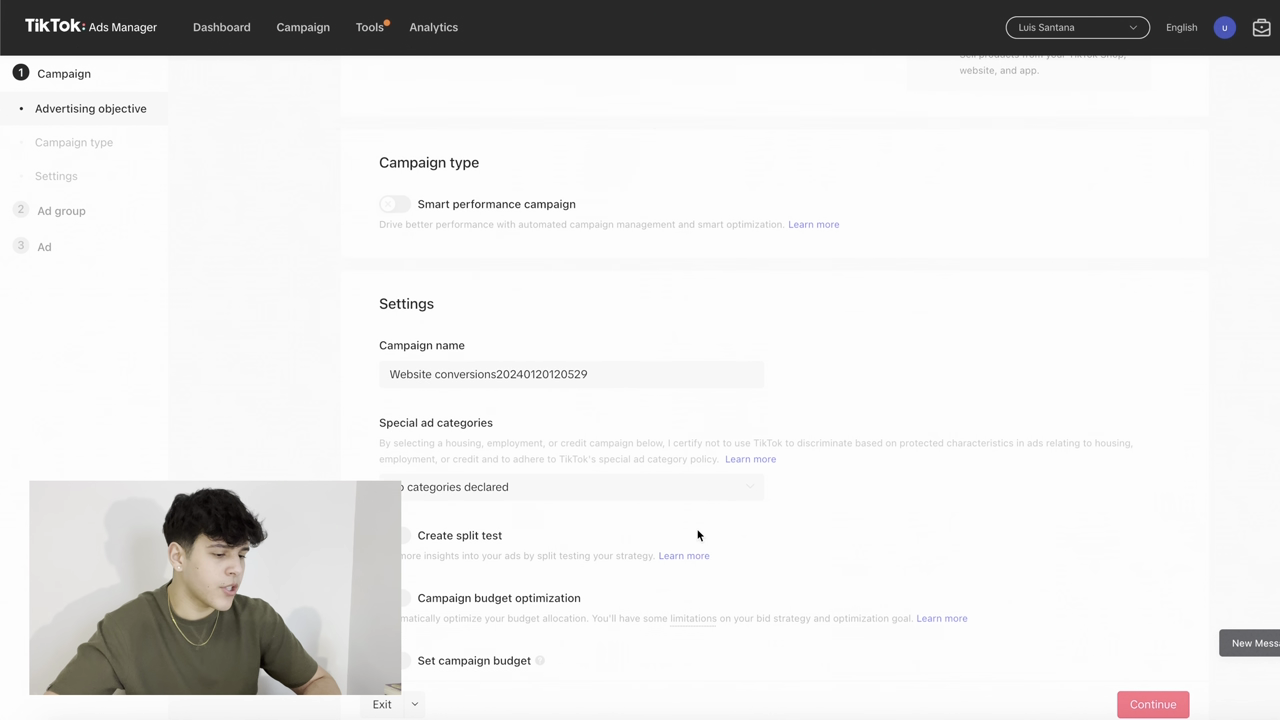
scroll(680, 520, up, 1)
click(623, 428)
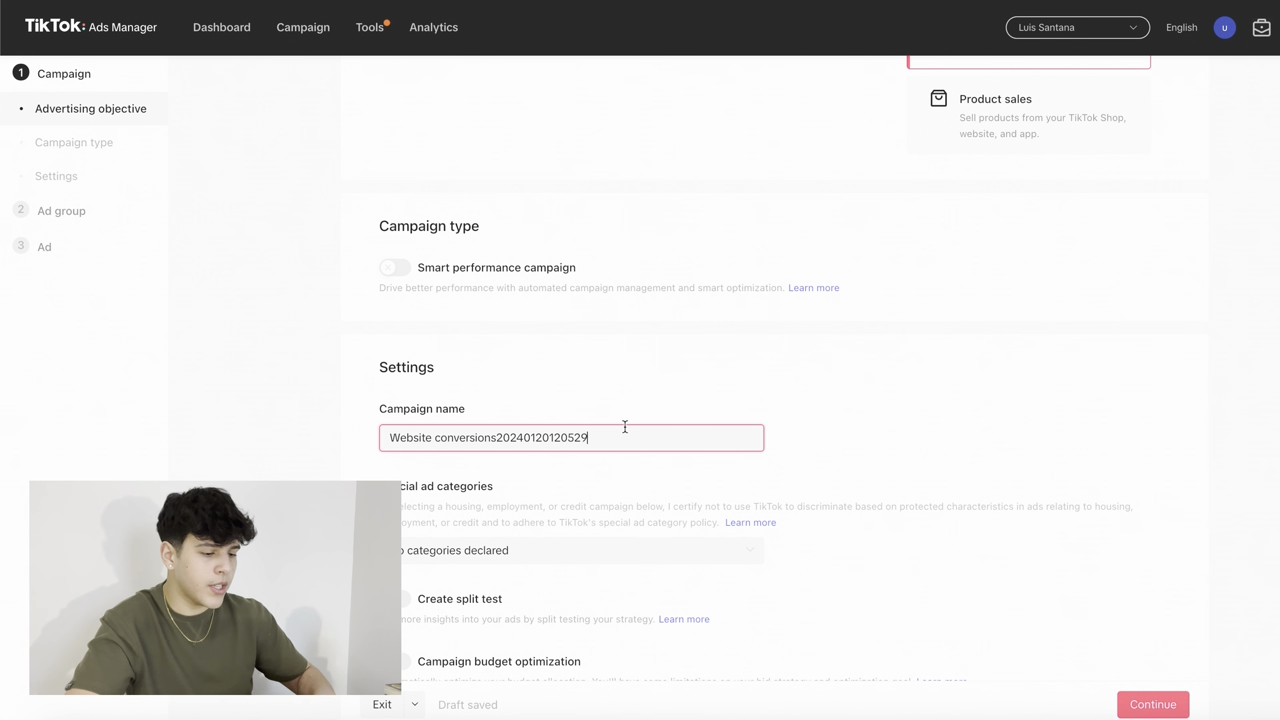
key(ctrl+a)
key(BackSpace)
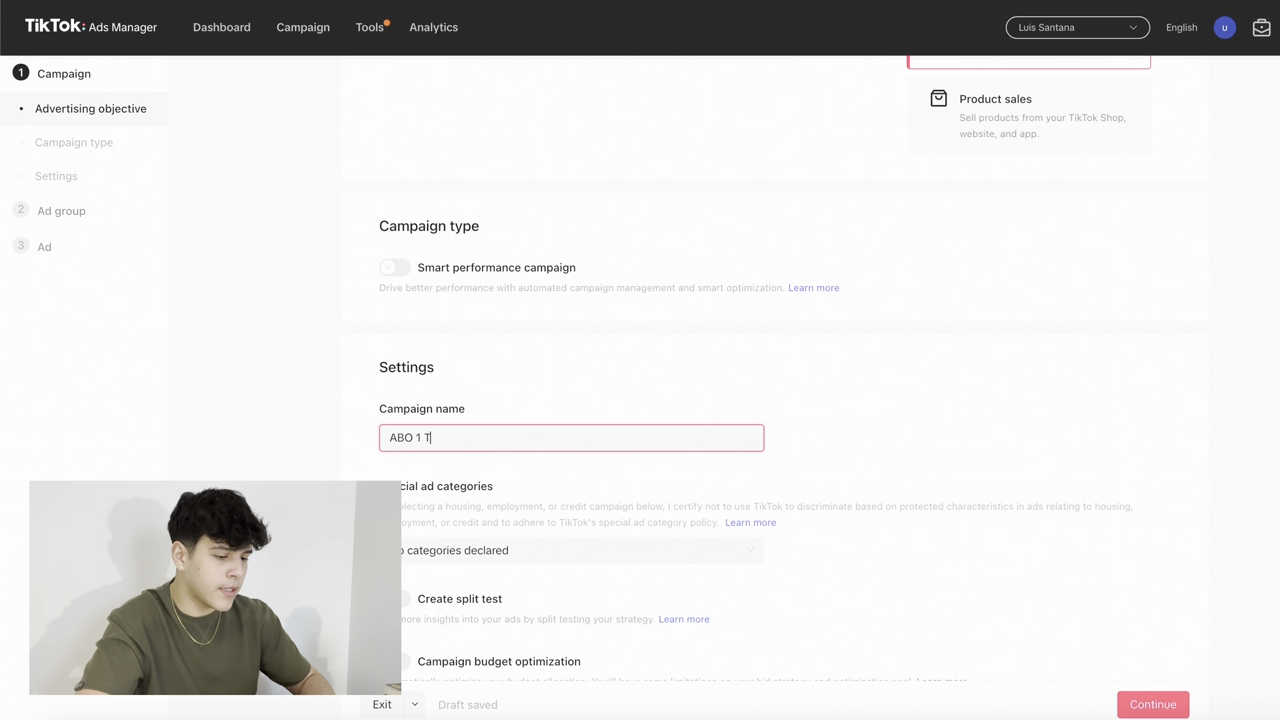
scroll(717, 561, down, 1)
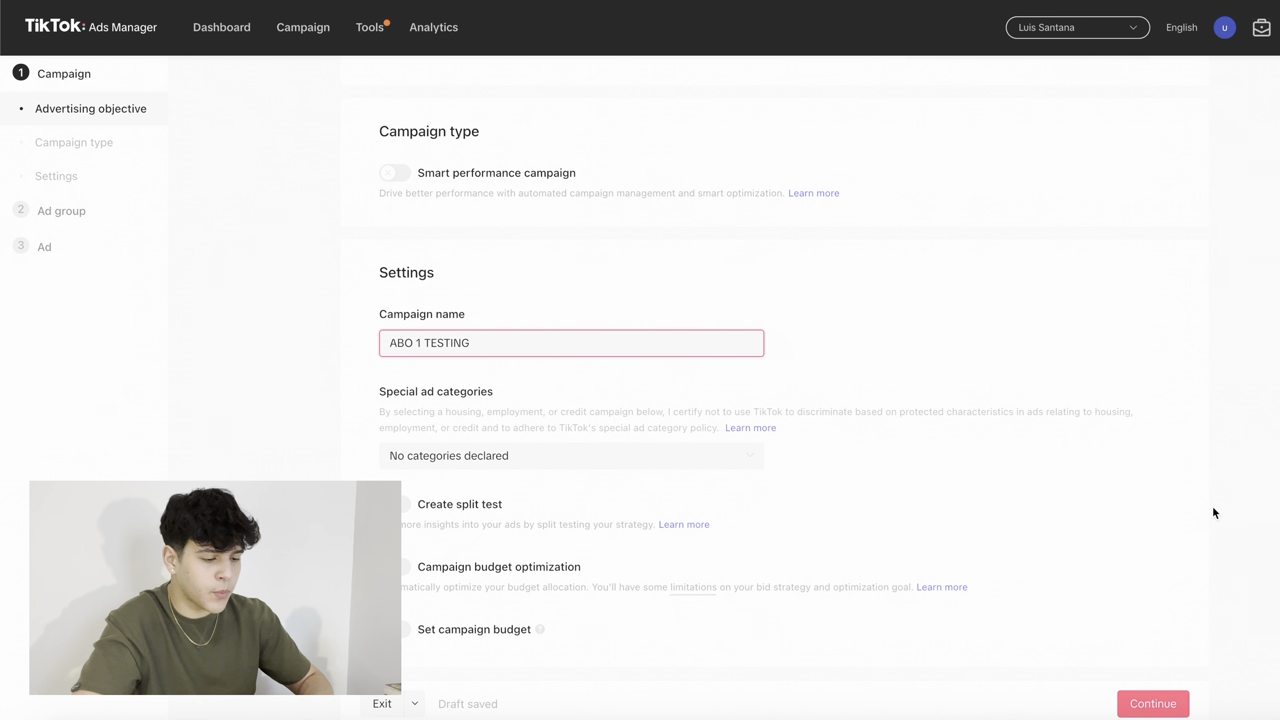
click(1152, 703)
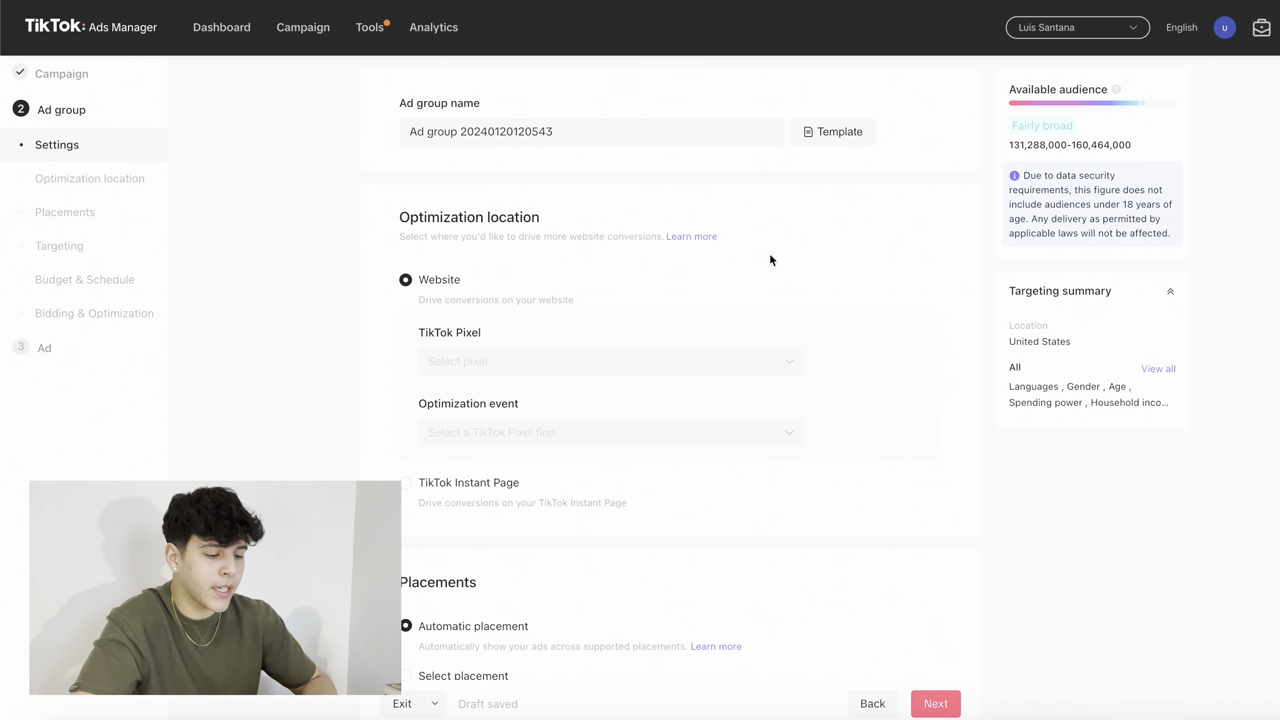
Keep the default demographics, 25.00 USD daily budget and continuous schedule for the ABO ad group, and set its optimization goal to Conversion.
scroll(756, 349, down, 1)
scroll(716, 218, down, 5)
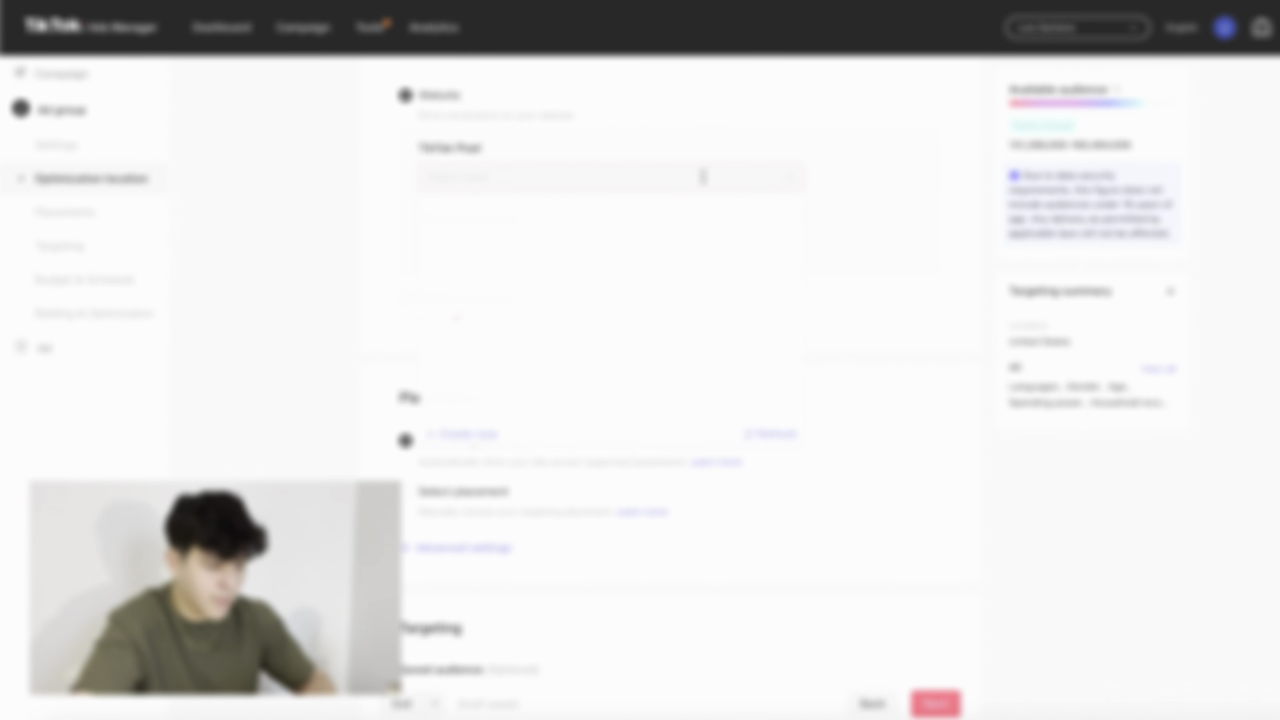
scroll(534, 292, down, 2)
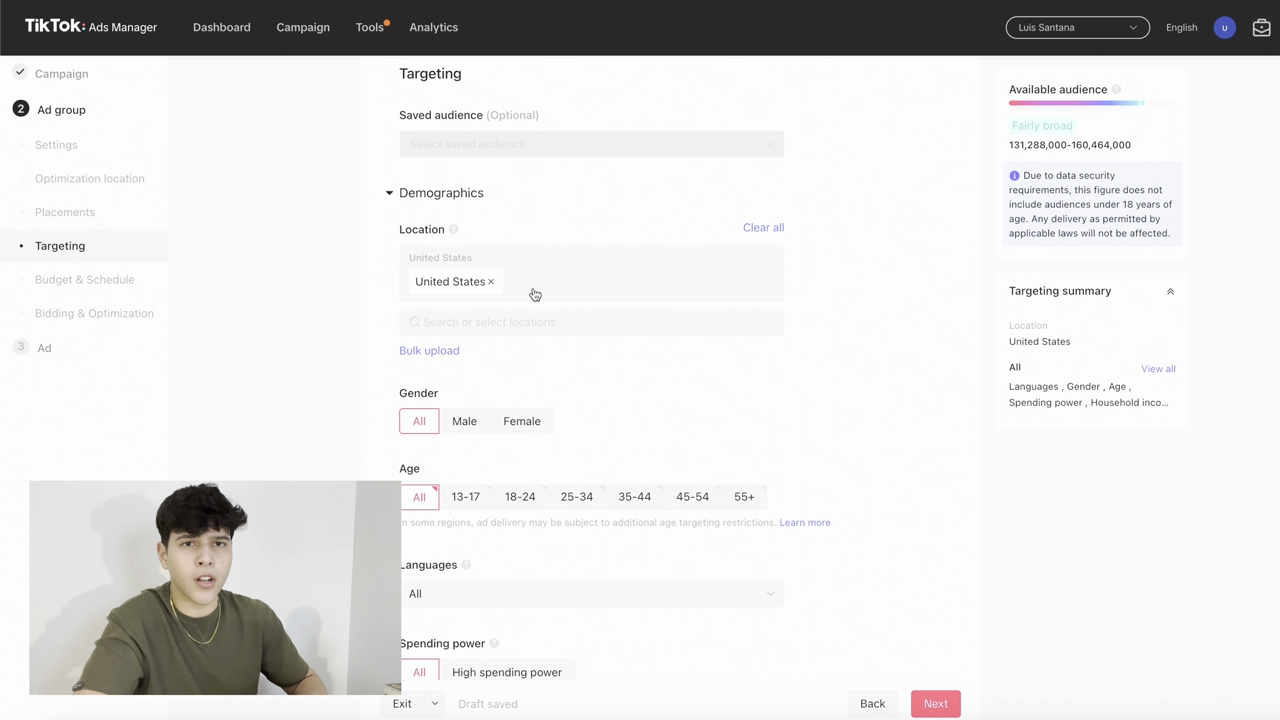
scroll(587, 337, down, 3)
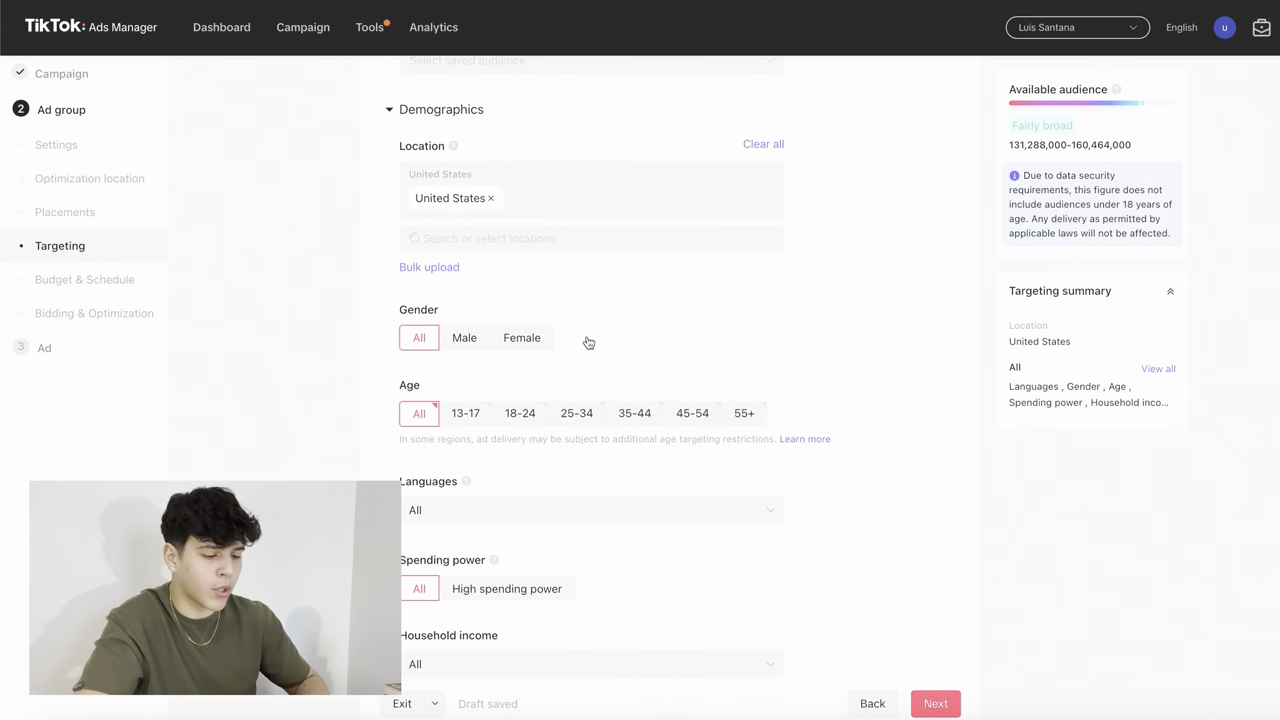
scroll(587, 342, down, 9)
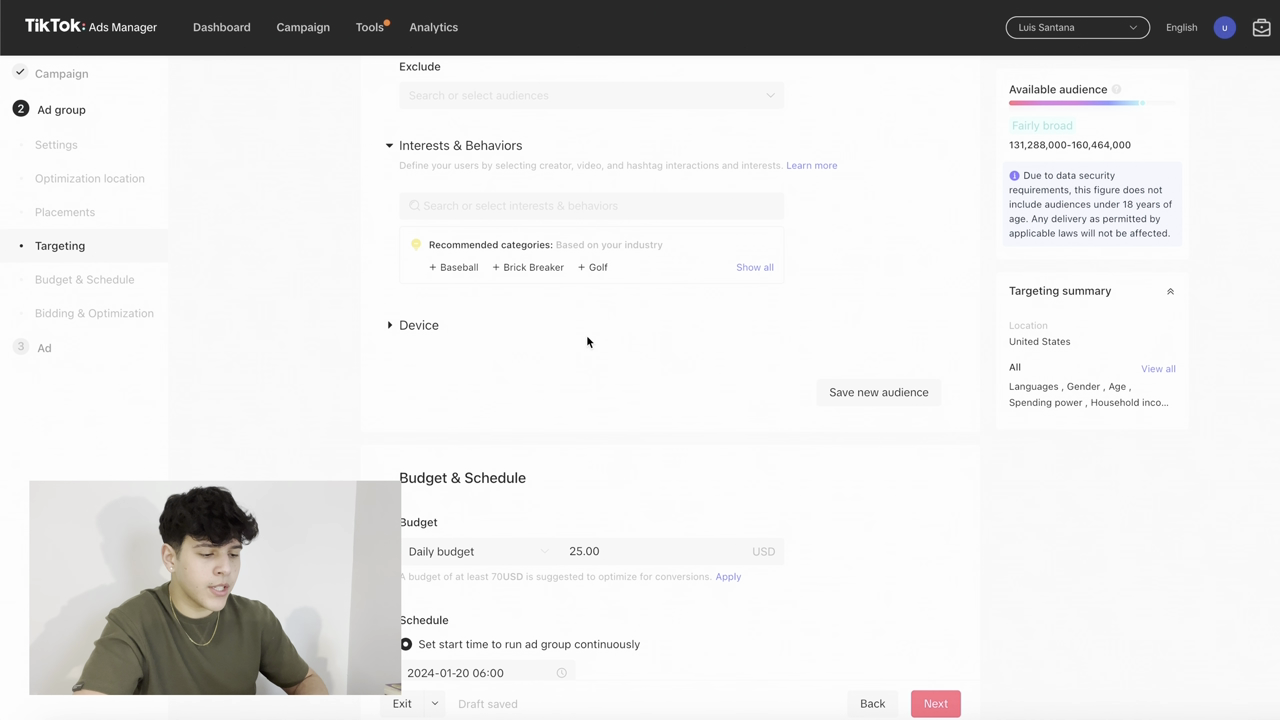
scroll(510, 292, down, 1)
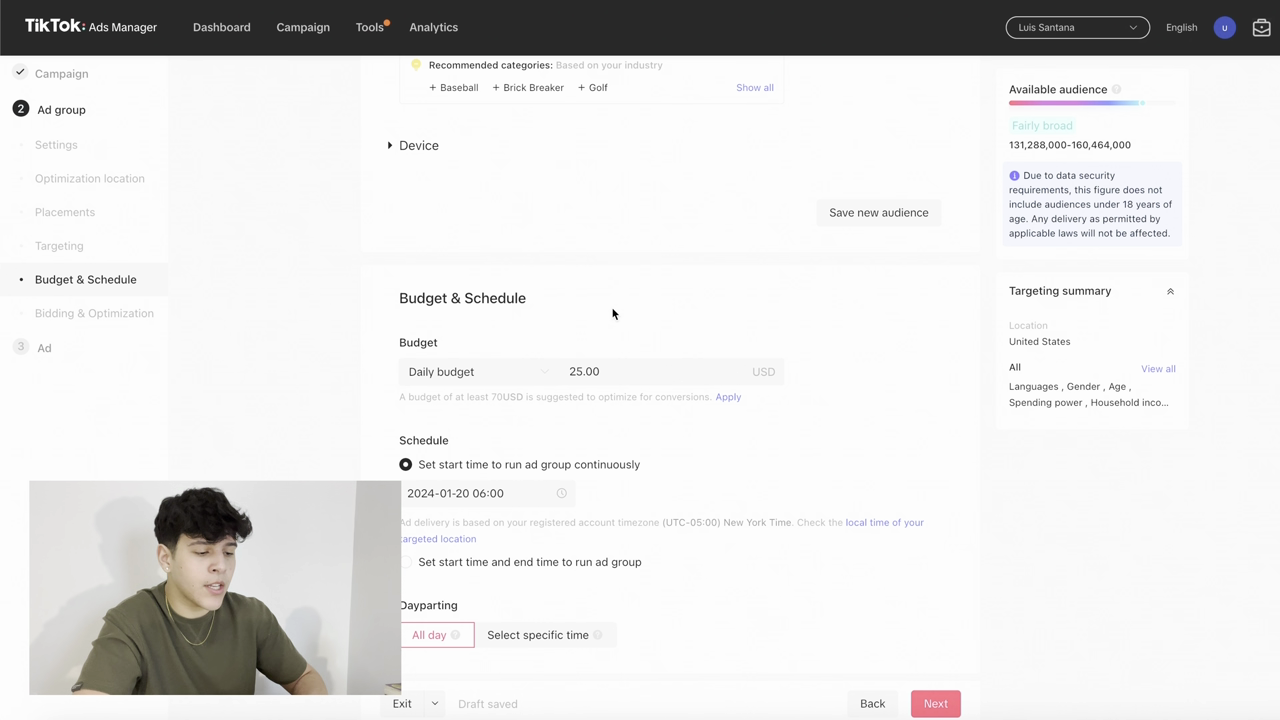
scroll(613, 314, down, 2)
scroll(495, 369, down, 3)
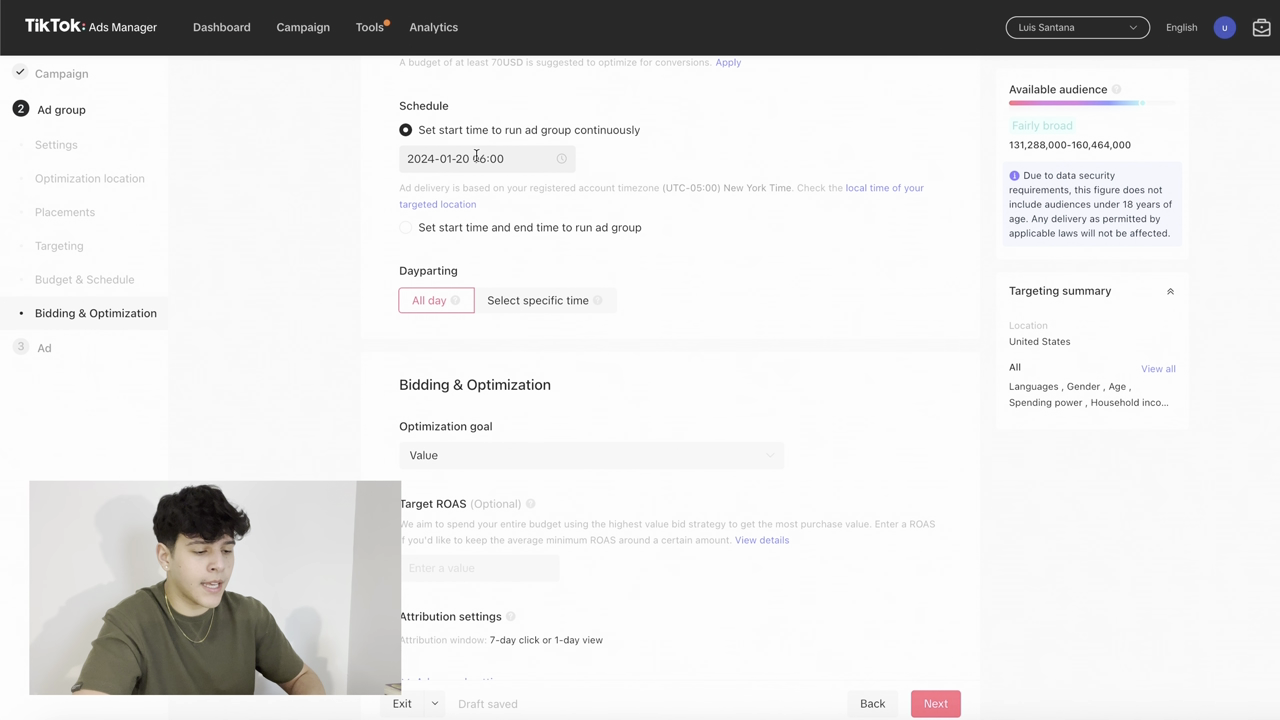
click(514, 463)
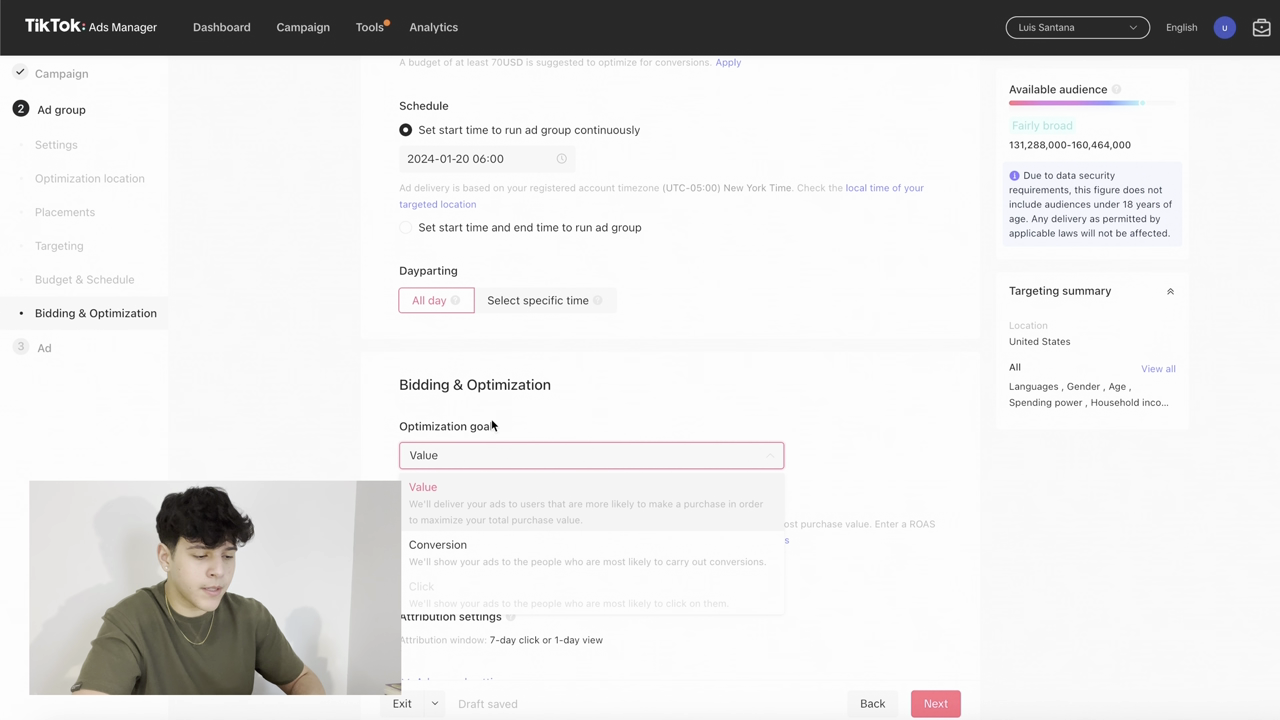
click(485, 541)
scroll(740, 600, down, 1)
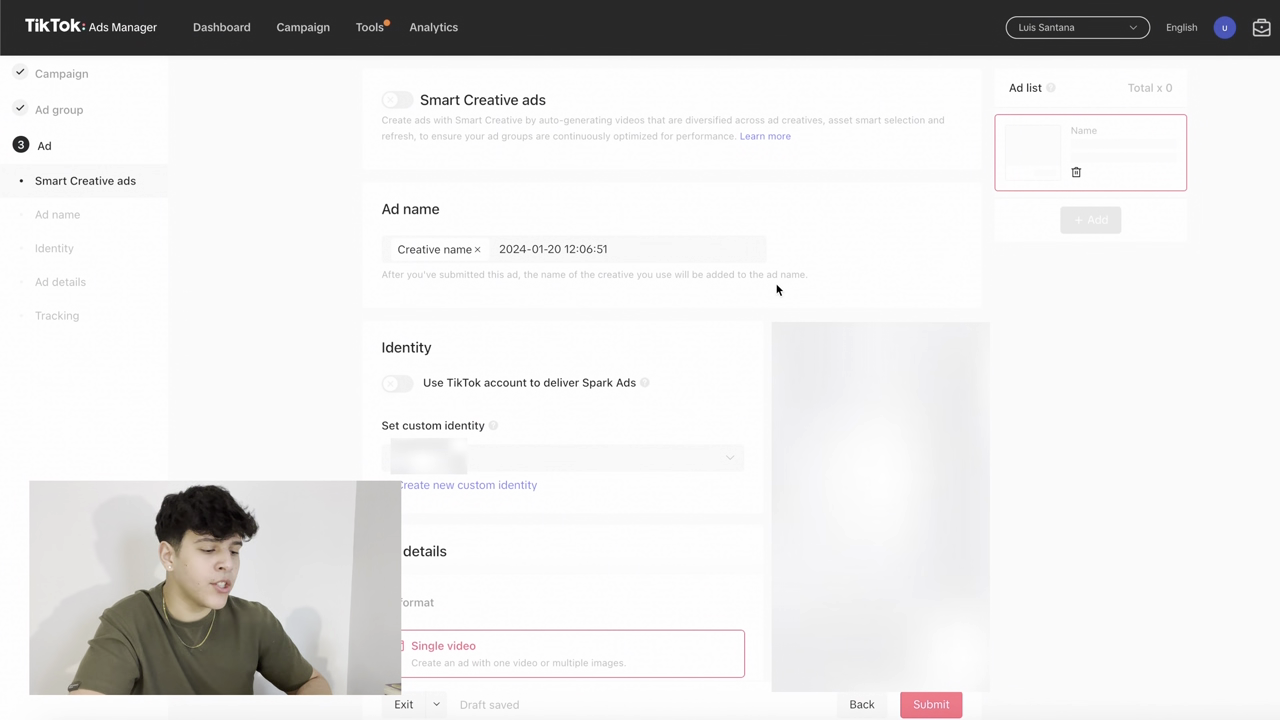
Review the single-video ad's creative, text, call to action, Display Card add-on and website destination.
scroll(776, 290, down, 5)
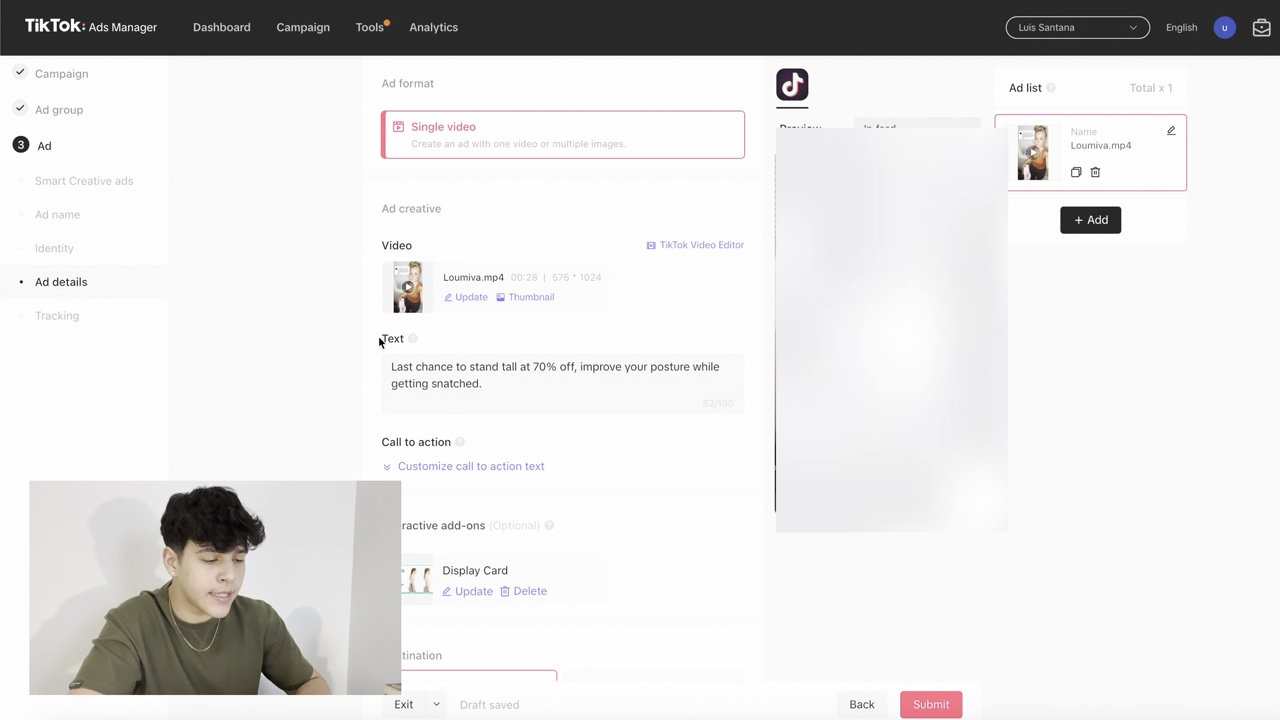
scroll(490, 408, down, 1)
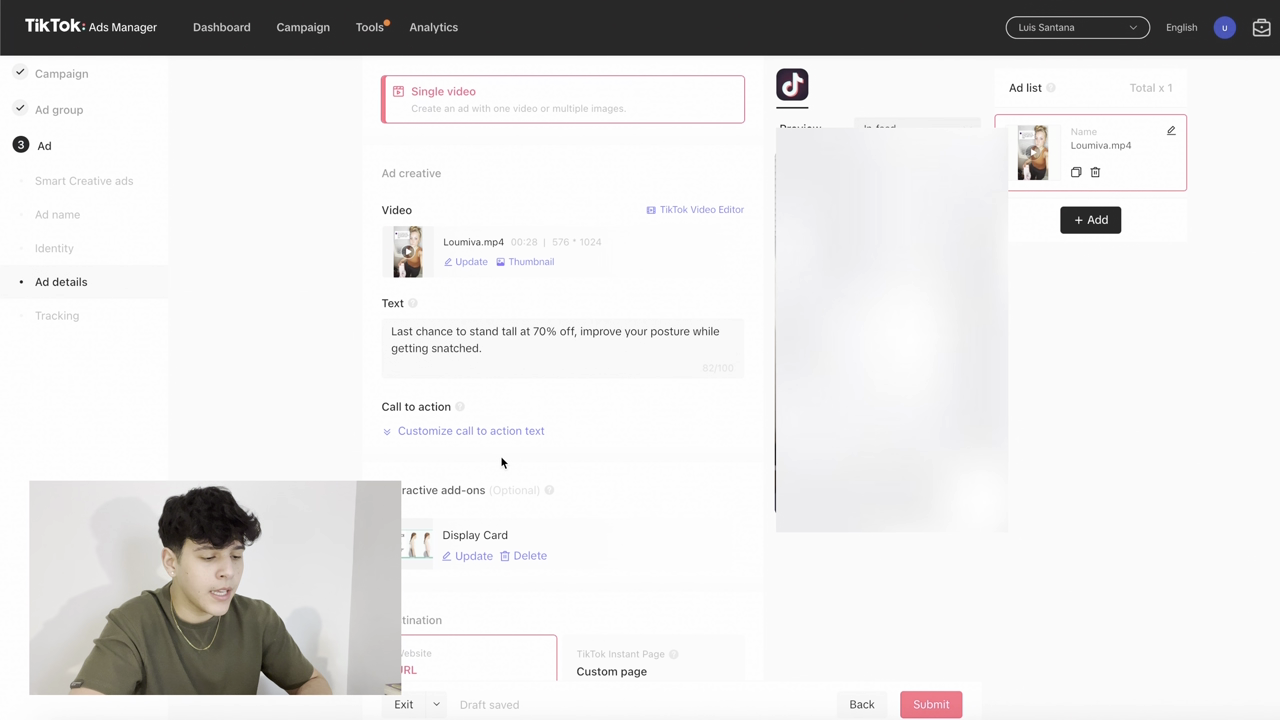
scroll(500, 458, down, 1)
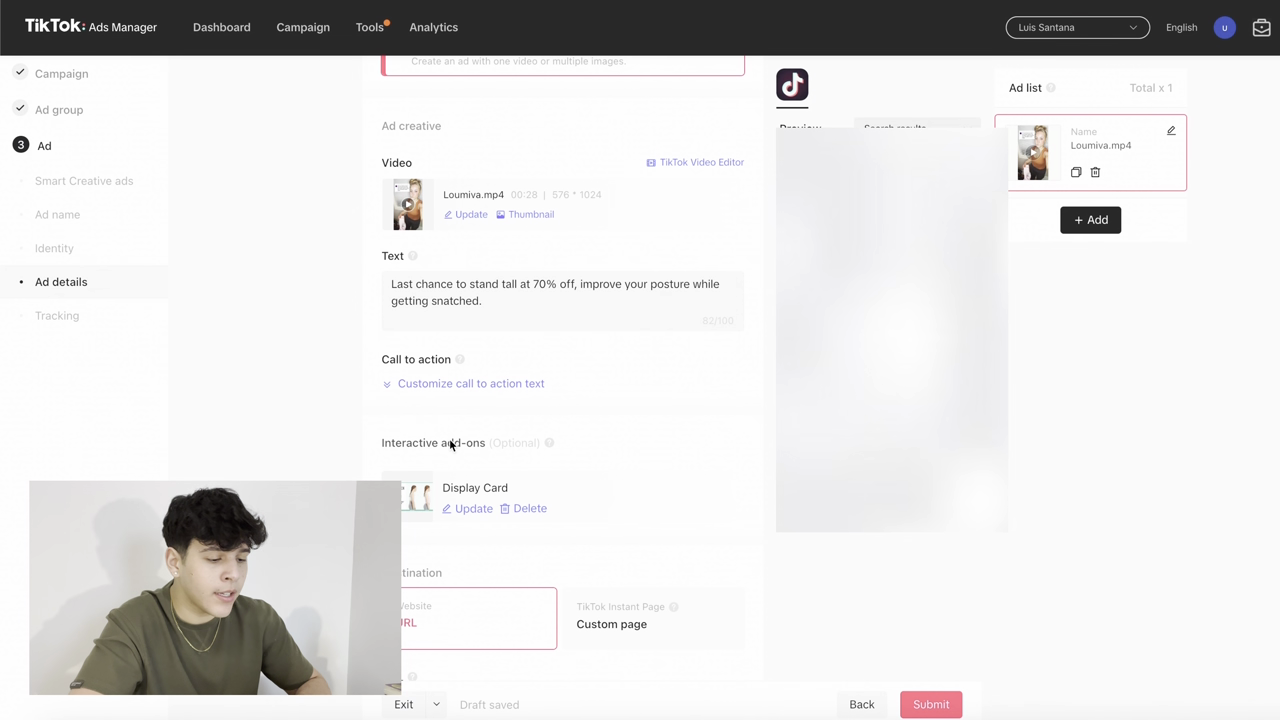
scroll(450, 444, down, 2)
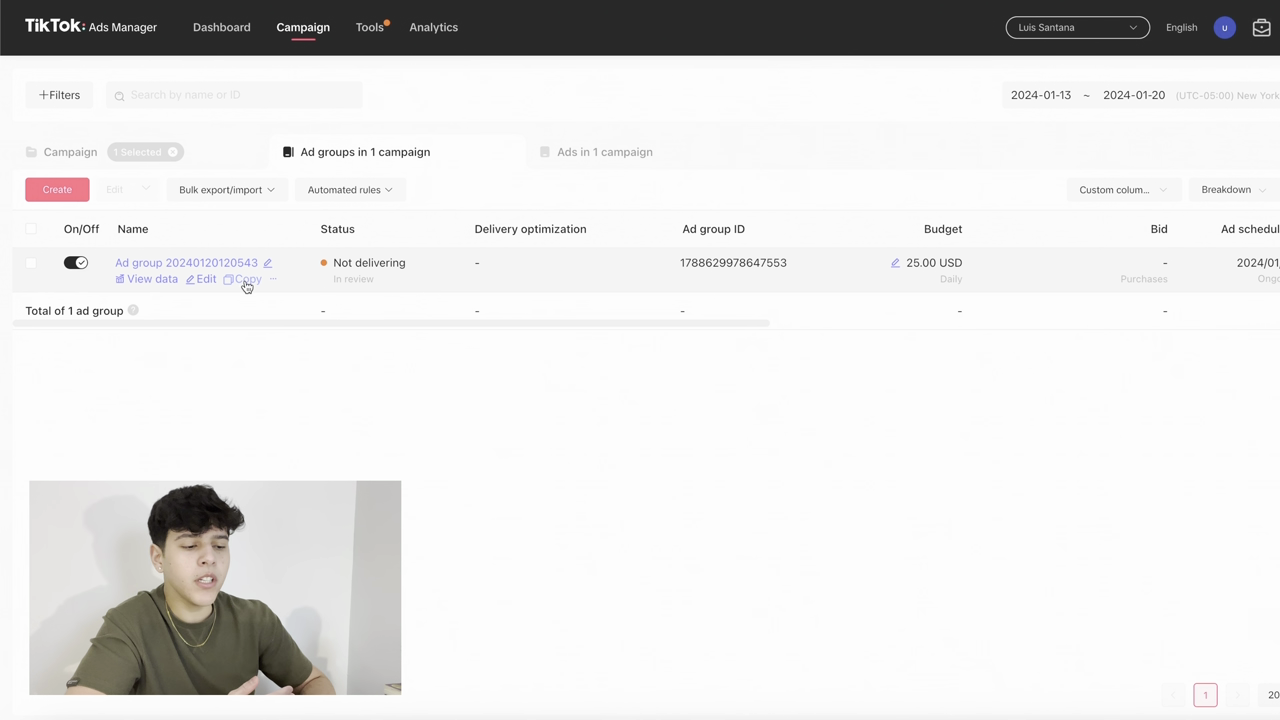
Make 5 copies of the ad group within the existing ABO 1 TESTING campaign and continue through to publish them.
click(247, 282)
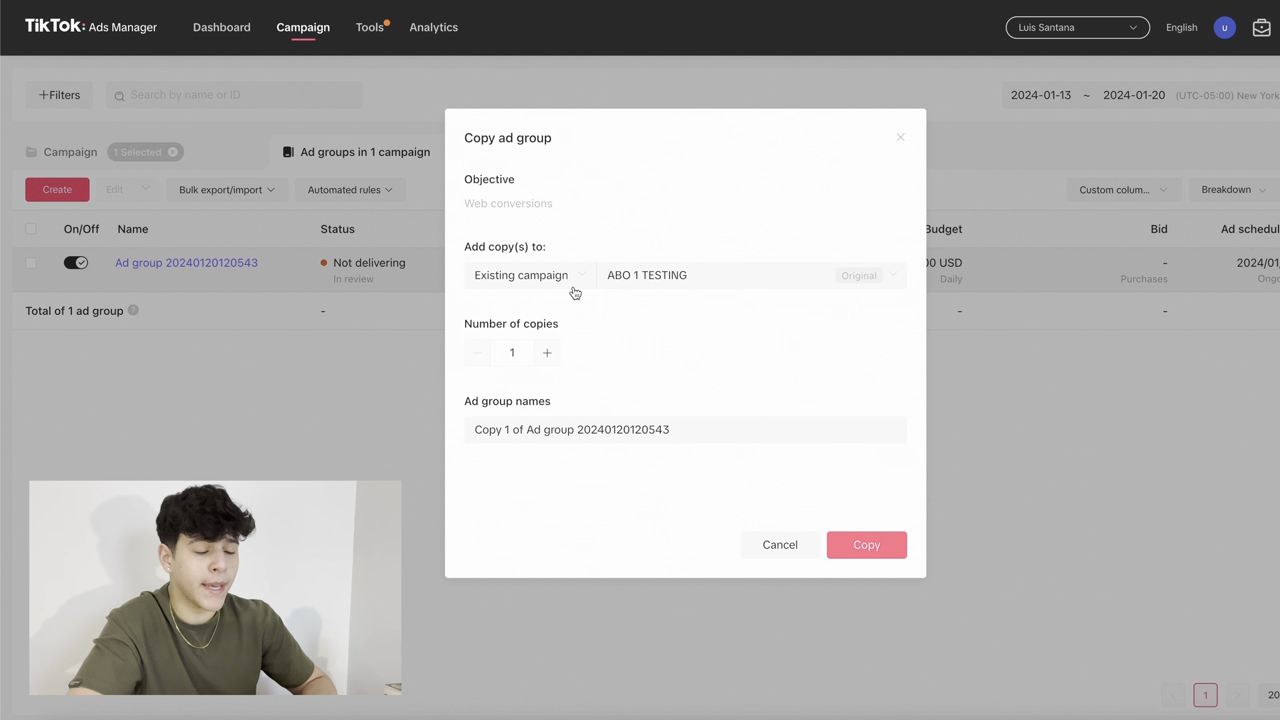
click(547, 353)
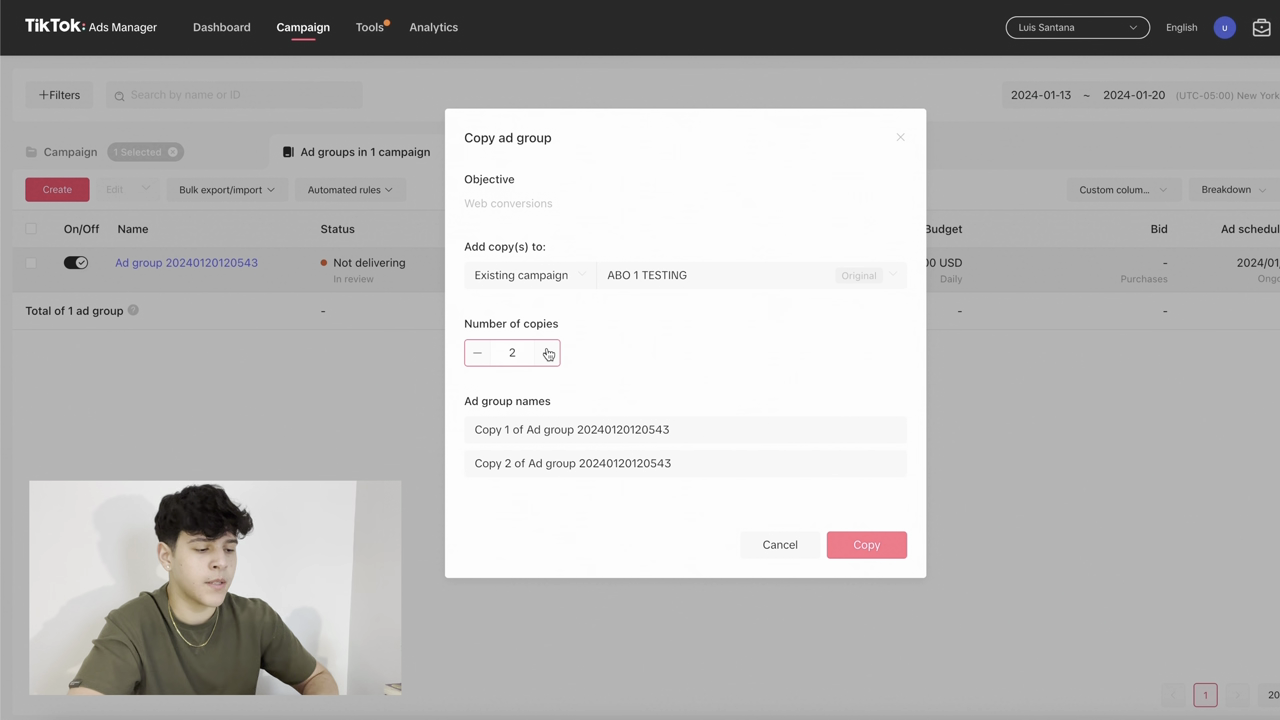
click(547, 353)
click(547, 353)
click(547, 353)
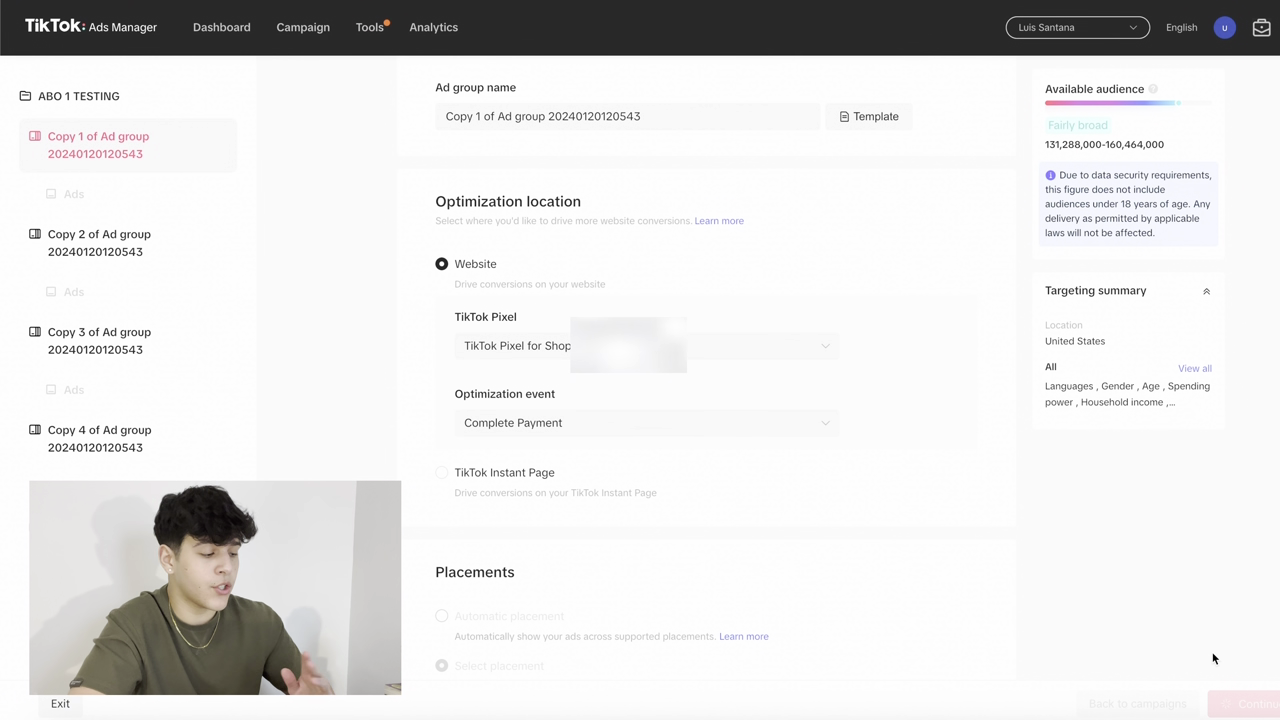
click(1225, 700)
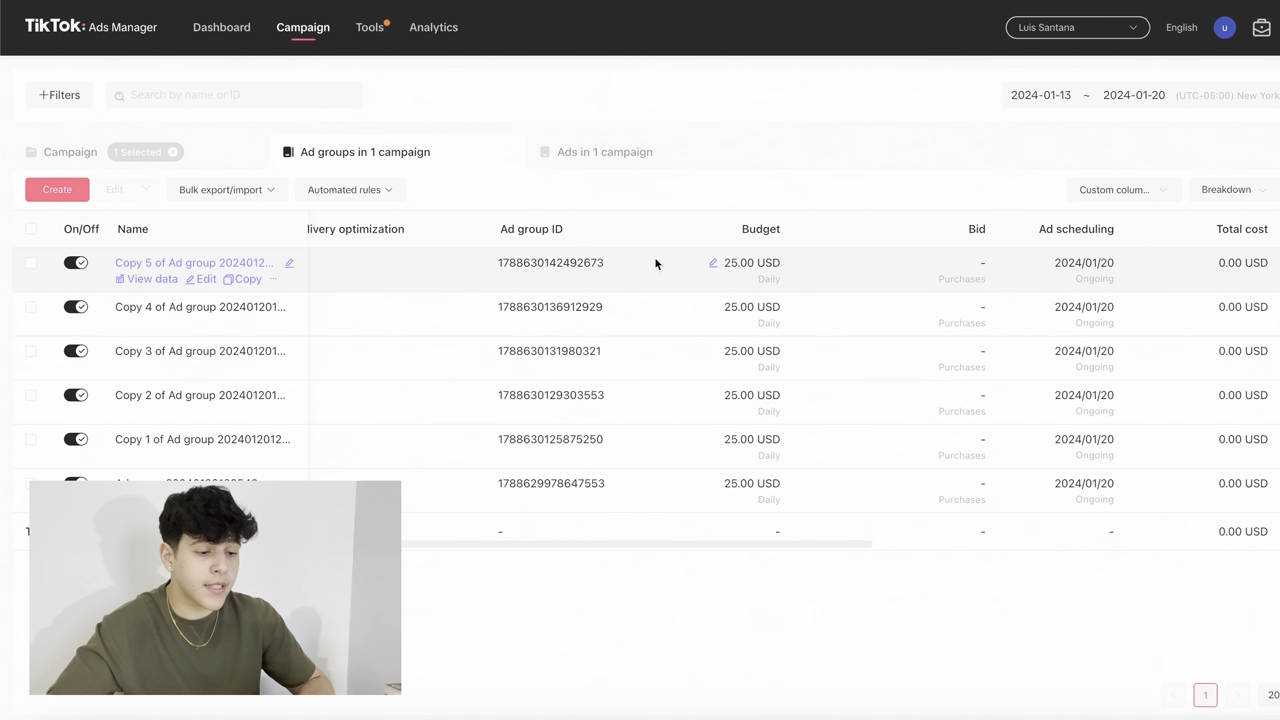
scroll(460, 400, right, 1)
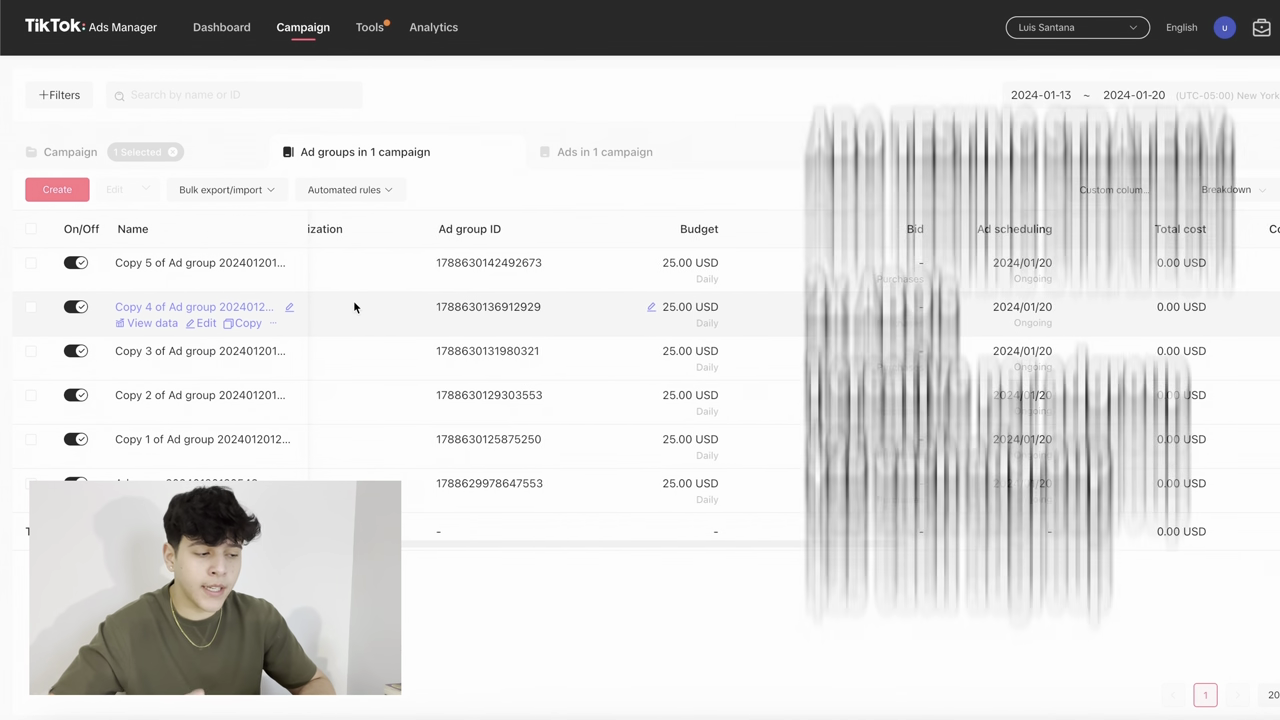
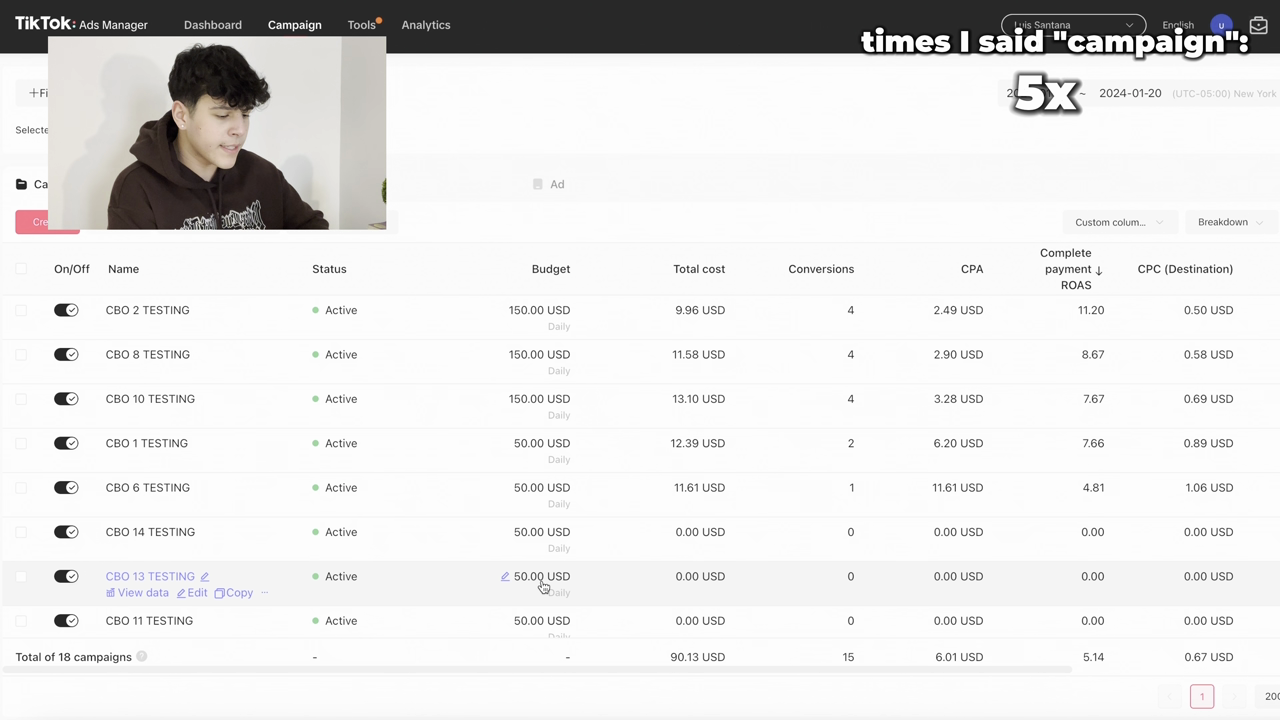
Examine the lowest-ranked CBO testing campaigns, comparing budget, total cost, conversions, CPC, CPM, clicks and CTR for CBO 5, CBO 3 and CBO 7.
scroll(541, 586, down, 5)
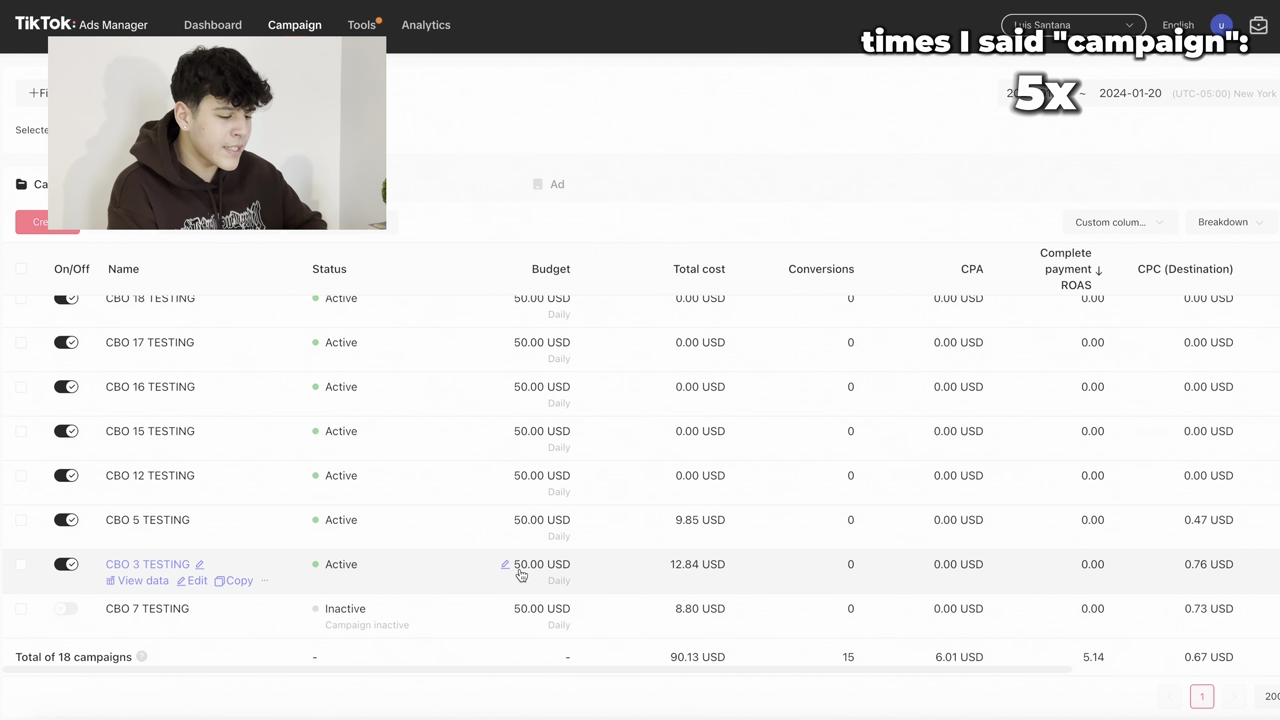
scroll(519, 575, right, 5)
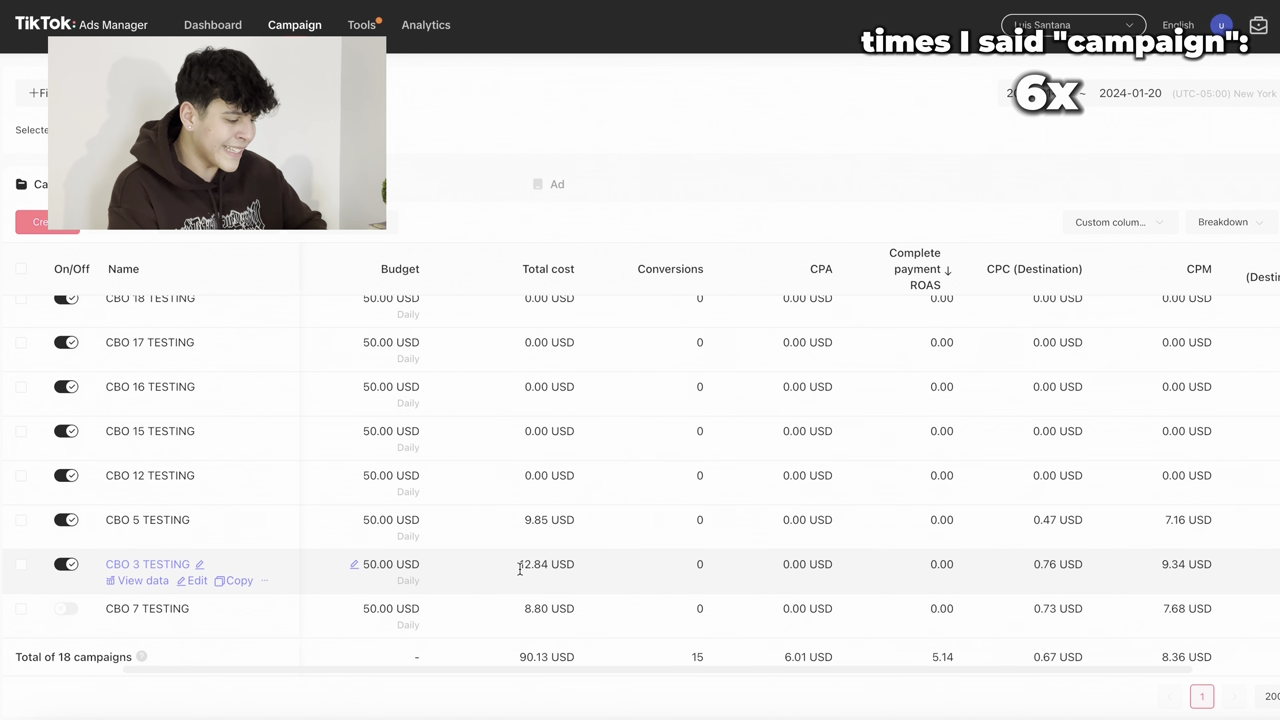
scroll(519, 575, left, 5)
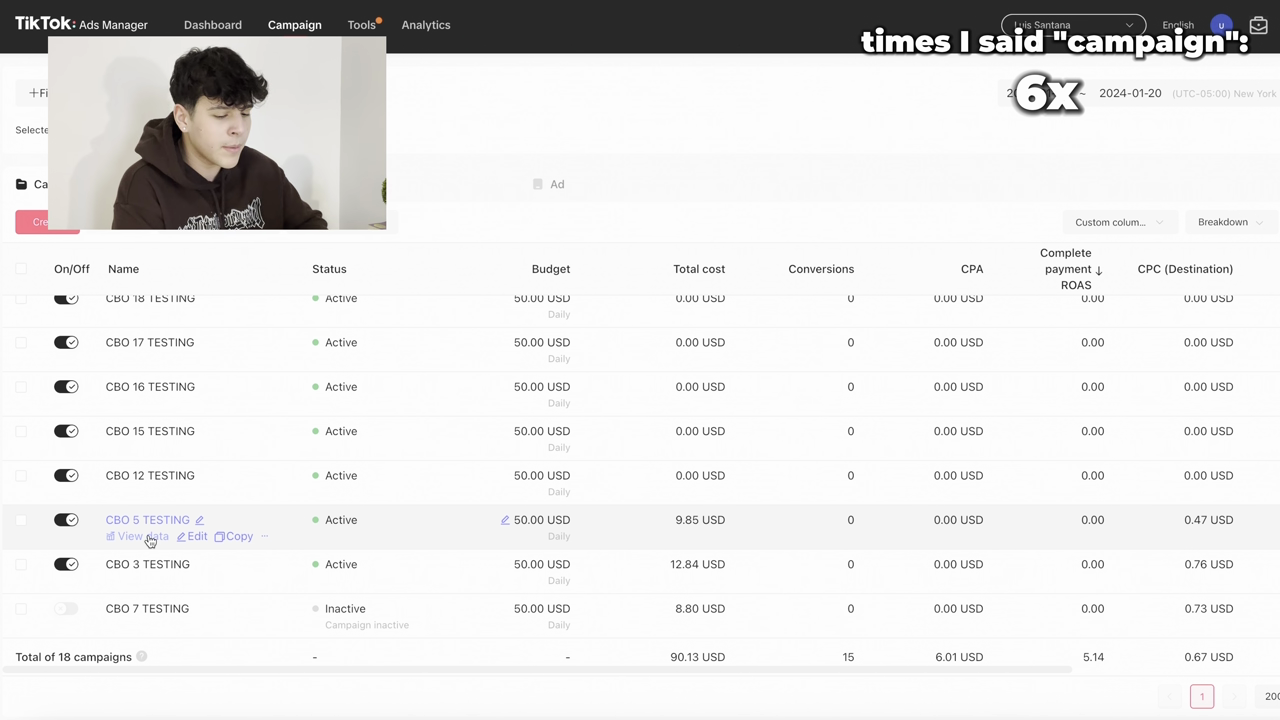
scroll(350, 617, right, 3)
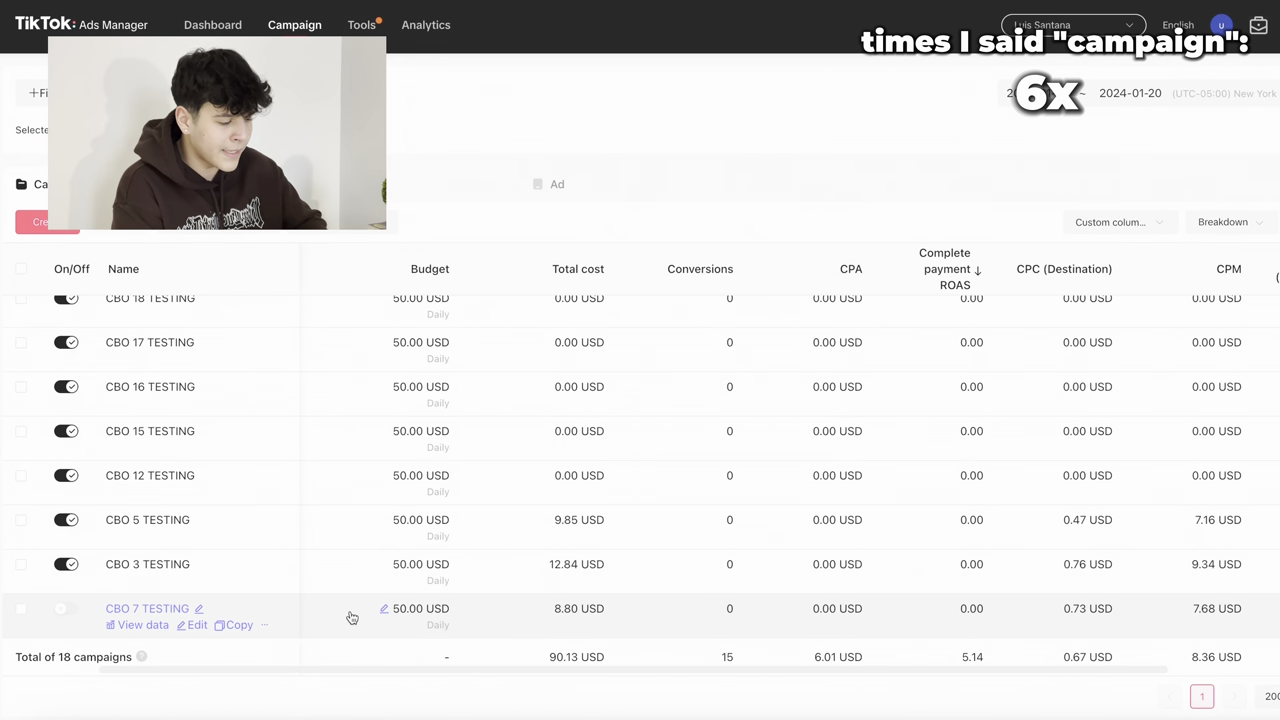
scroll(350, 617, right, 3)
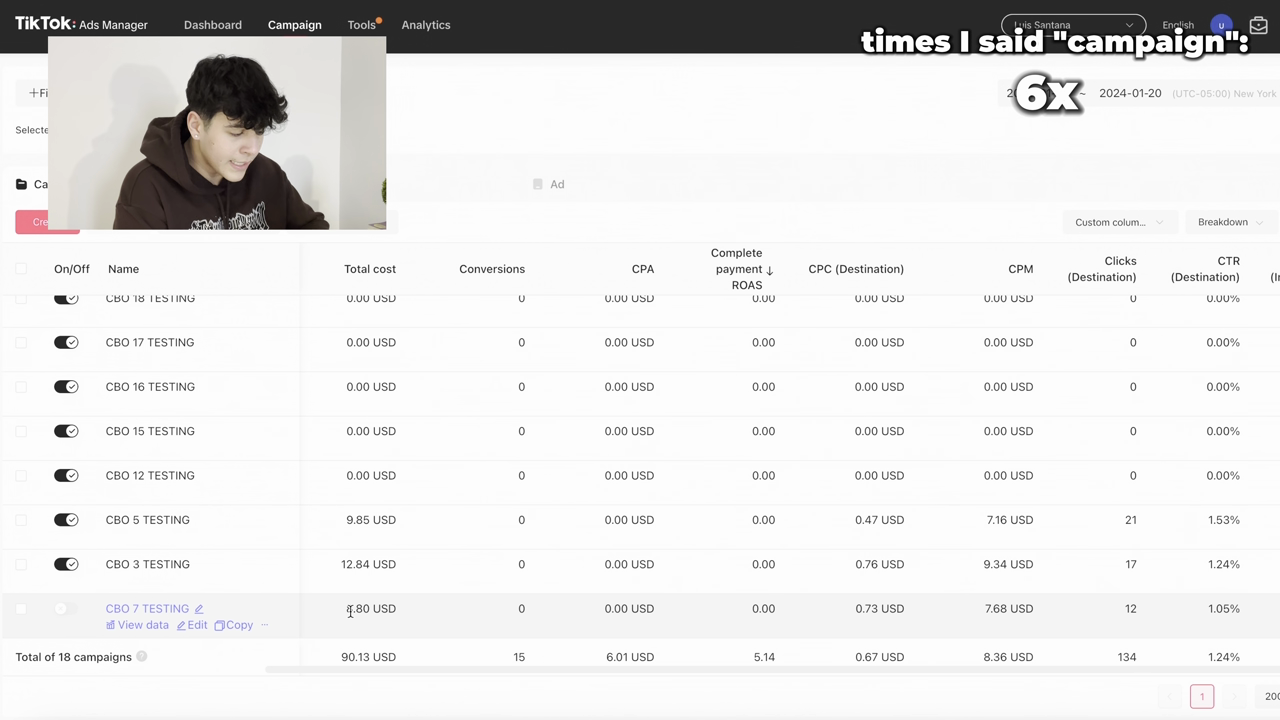
scroll(350, 617, left, 4)
scroll(350, 617, left, 2)
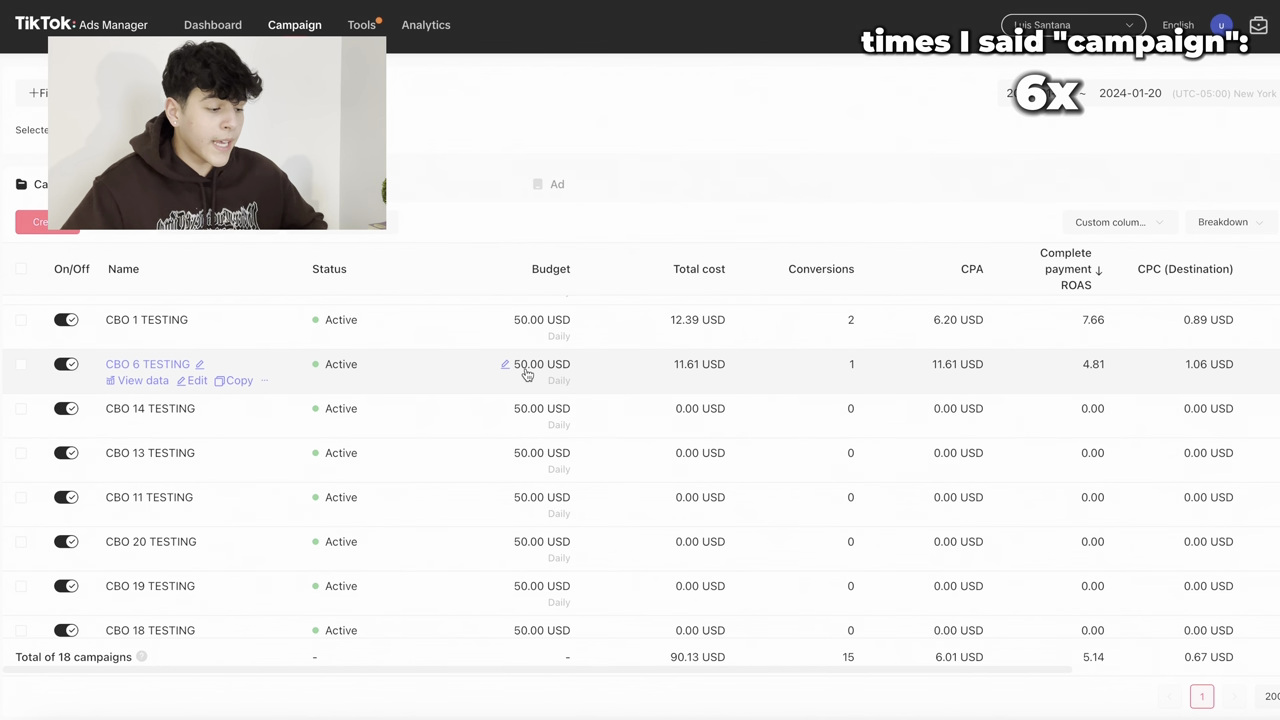
Compare the best-performing CBO testing campaigns by daily budget, total cost, conversions, CPA, complete payment ROAS, CPC and CPM.
scroll(527, 374, up, 3)
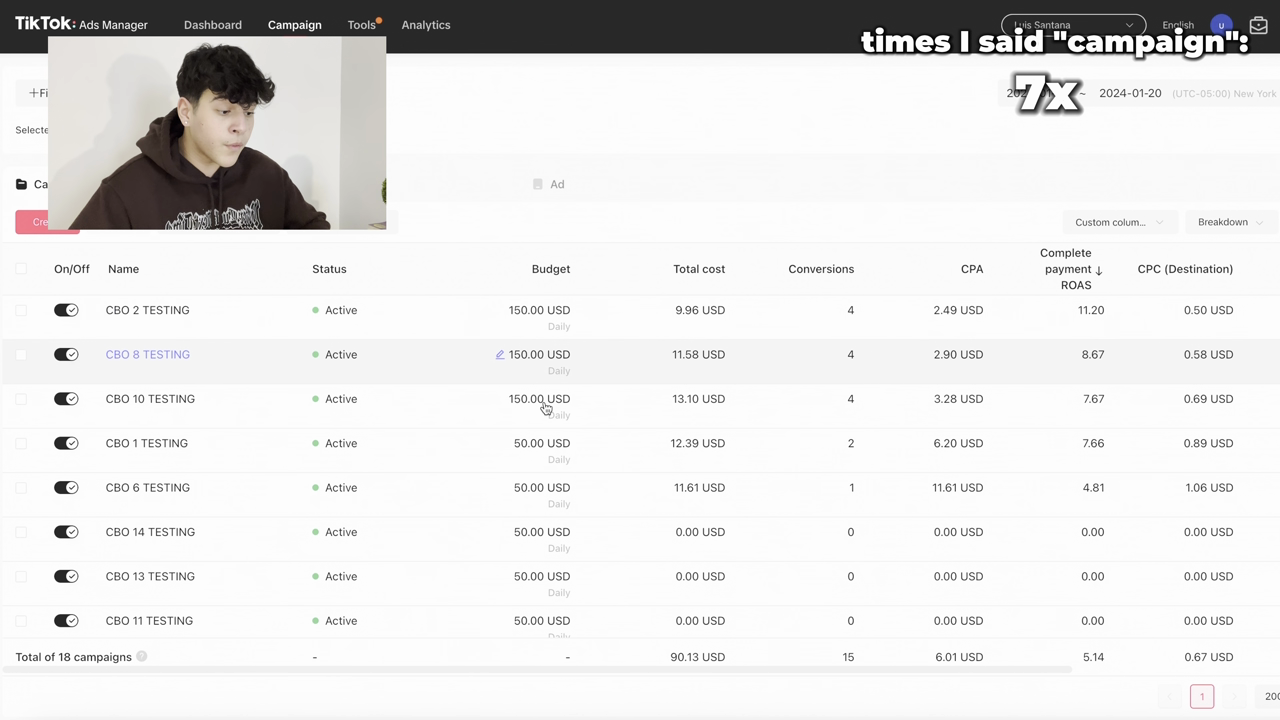
scroll(546, 414, down, 1)
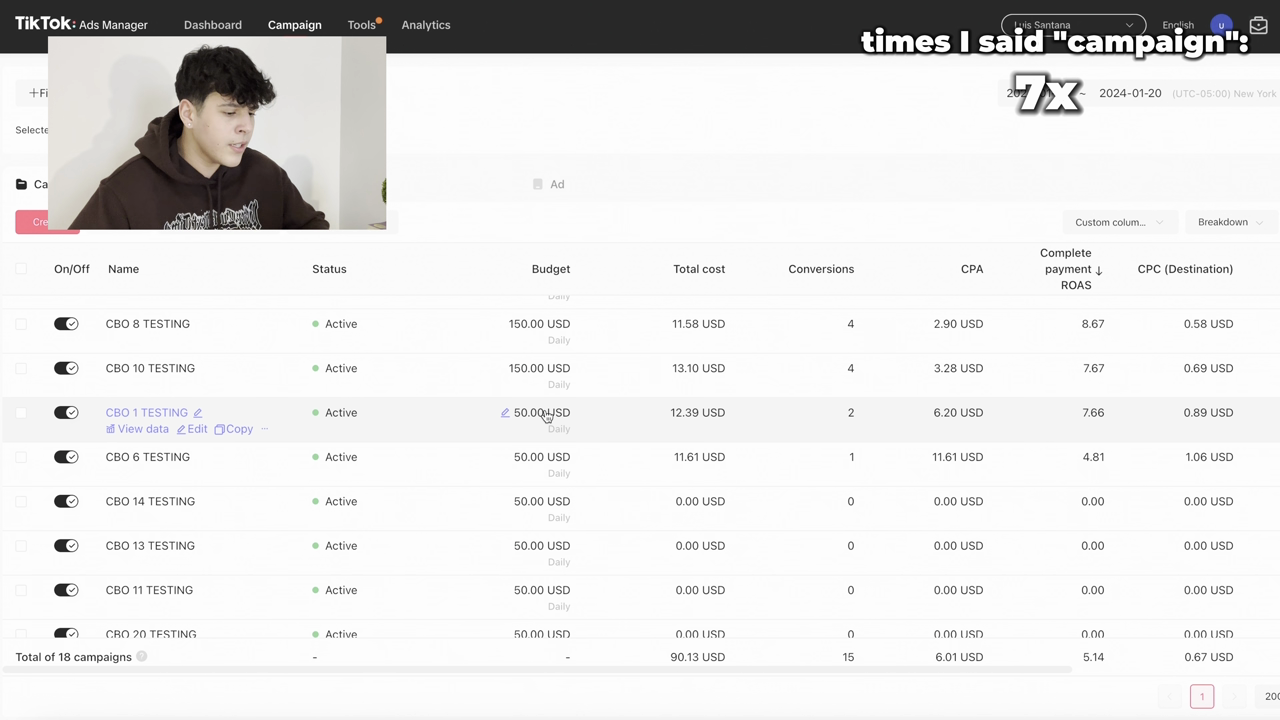
scroll(534, 423, right, 2)
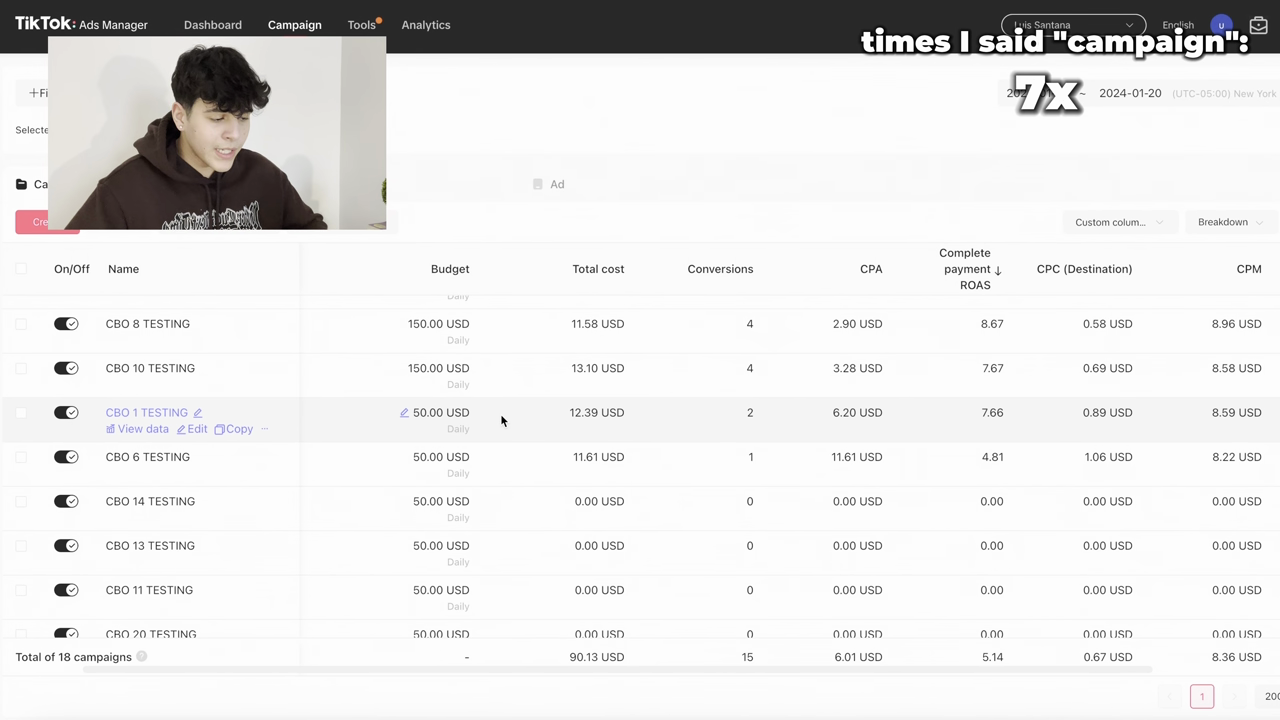
scroll(501, 420, right, 3)
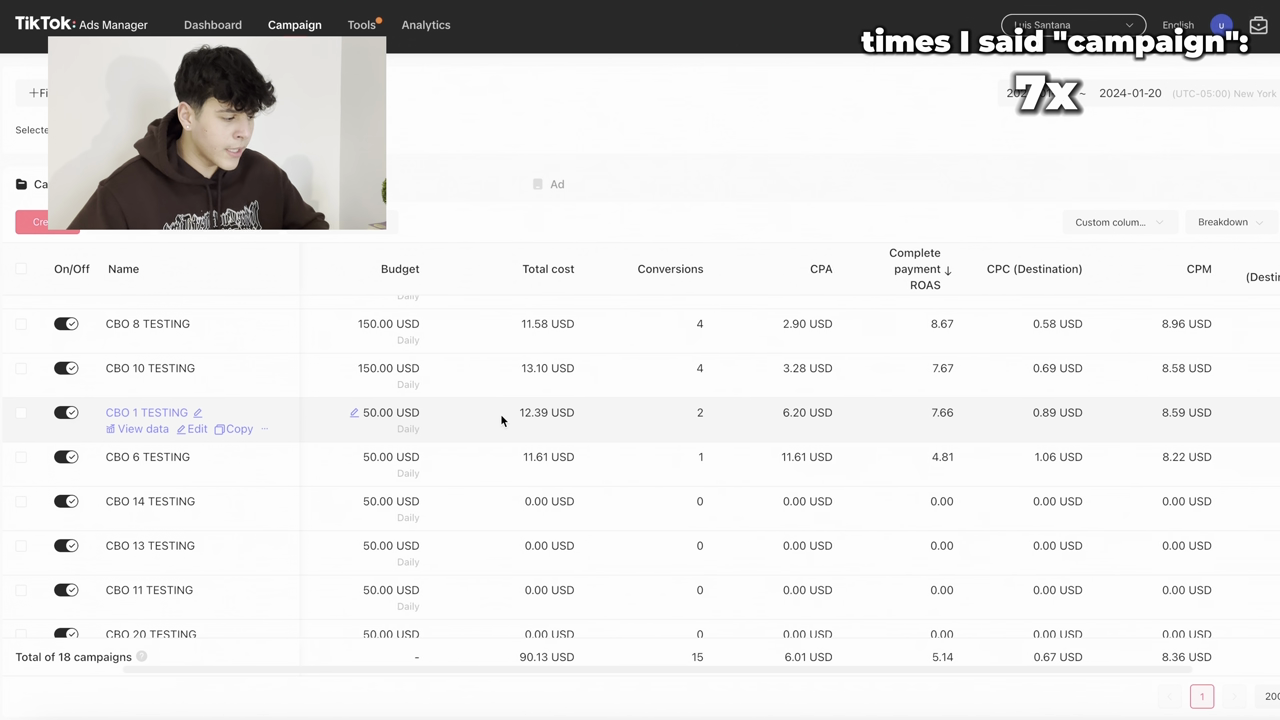
scroll(500, 413, left, 5)
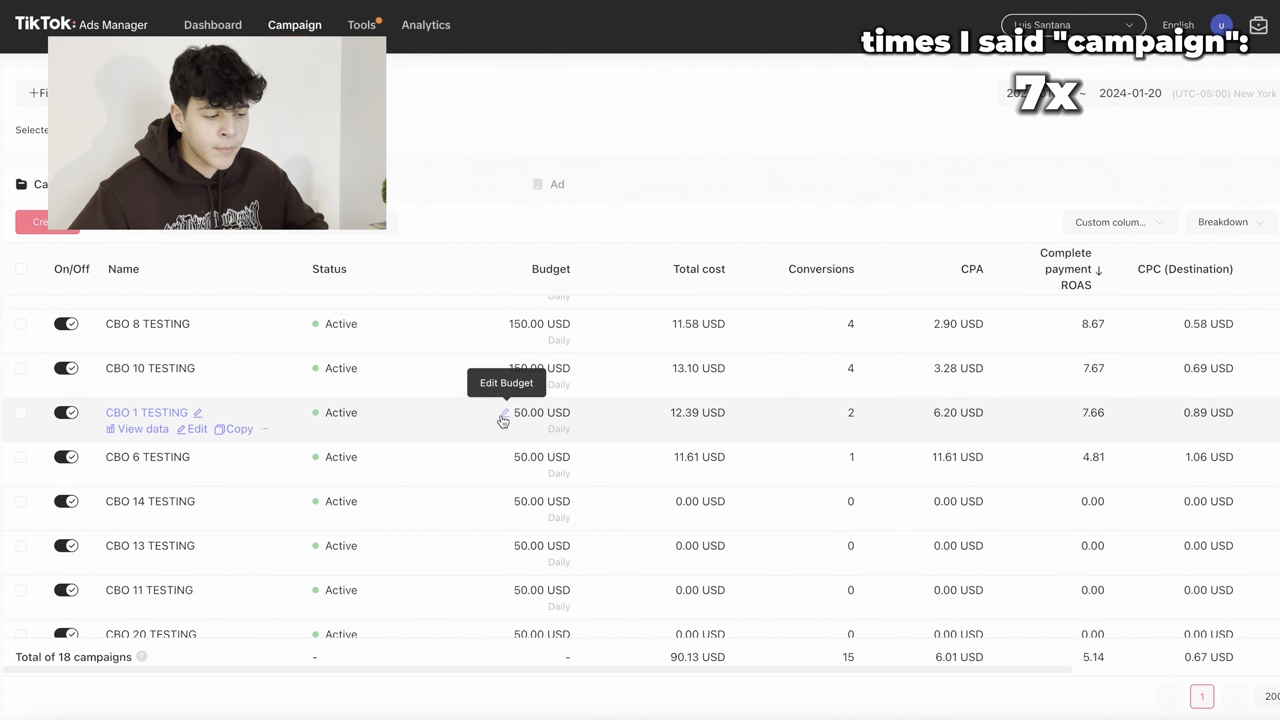
scroll(540, 430, up, 1)
scroll(589, 409, right, 1)
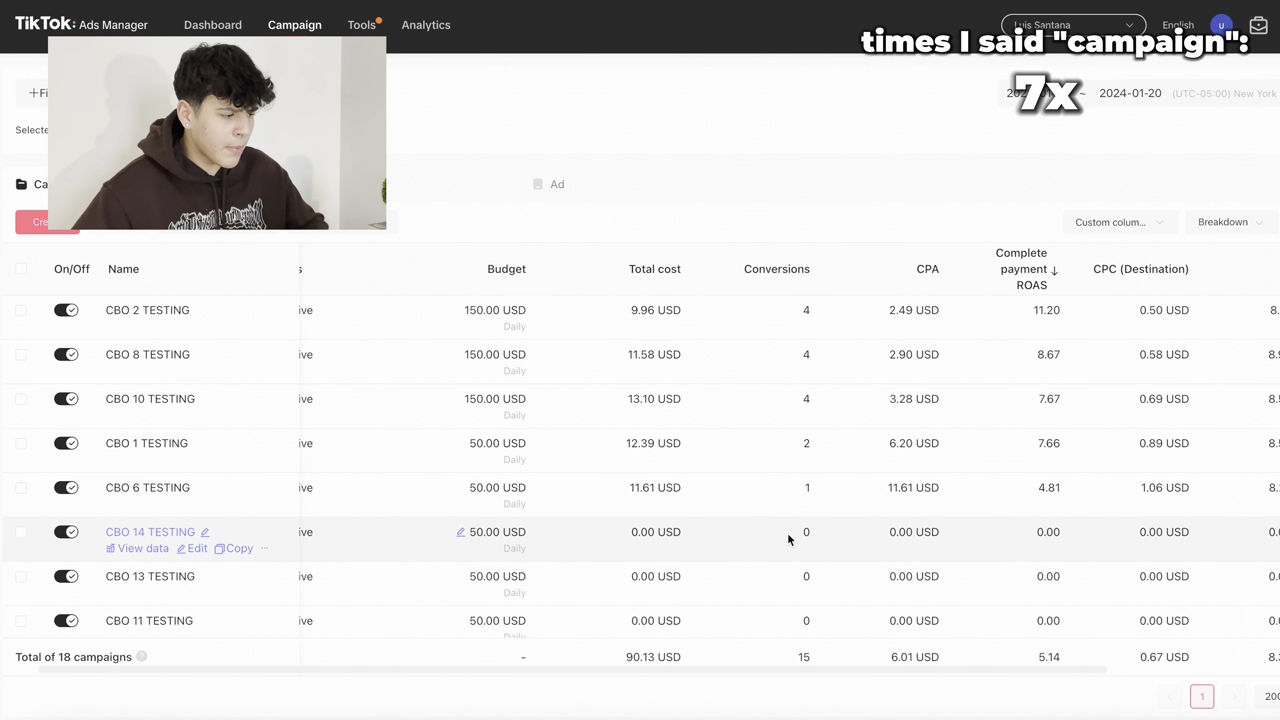
scroll(787, 532, left, 1)
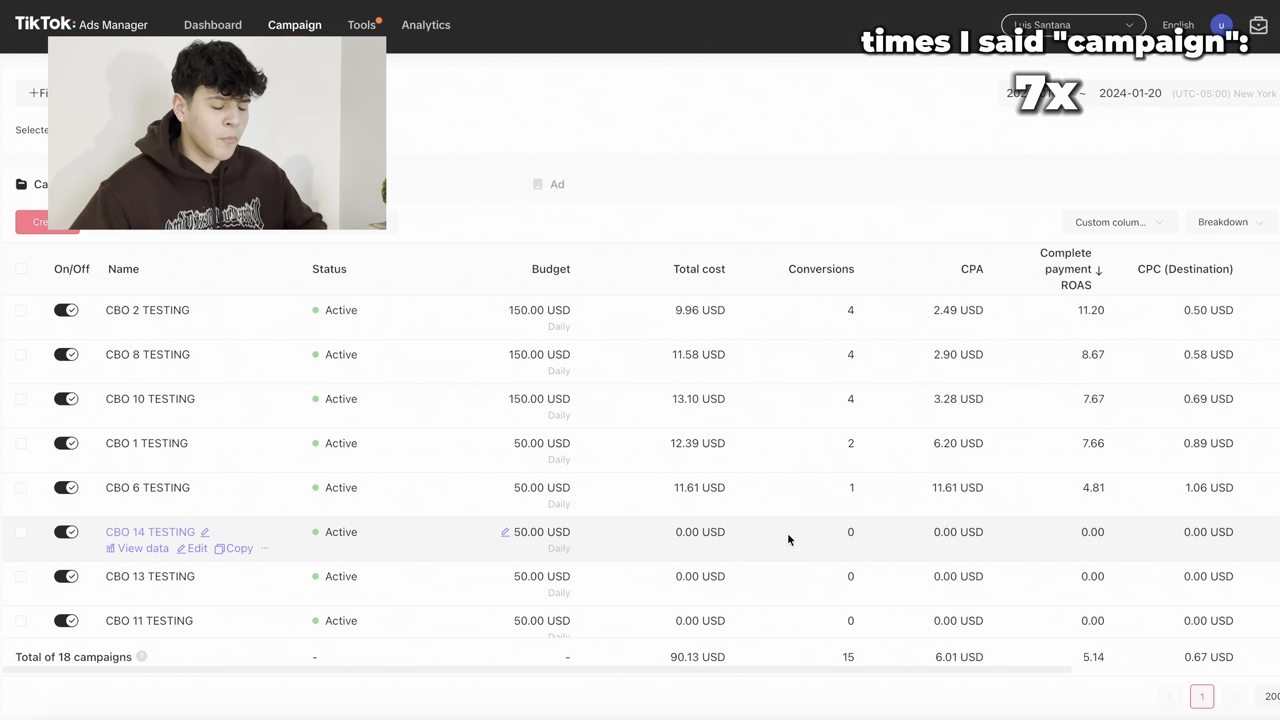
scroll(787, 532, right, 2)
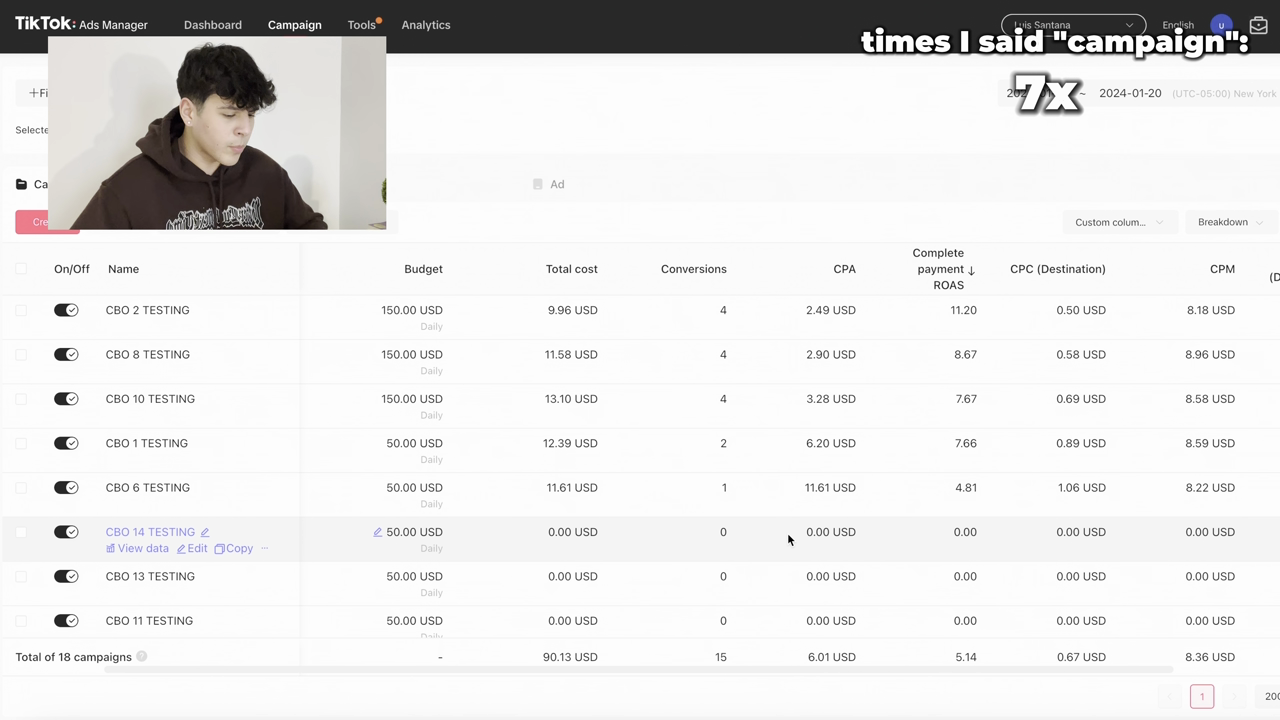
scroll(787, 534, left, 1)
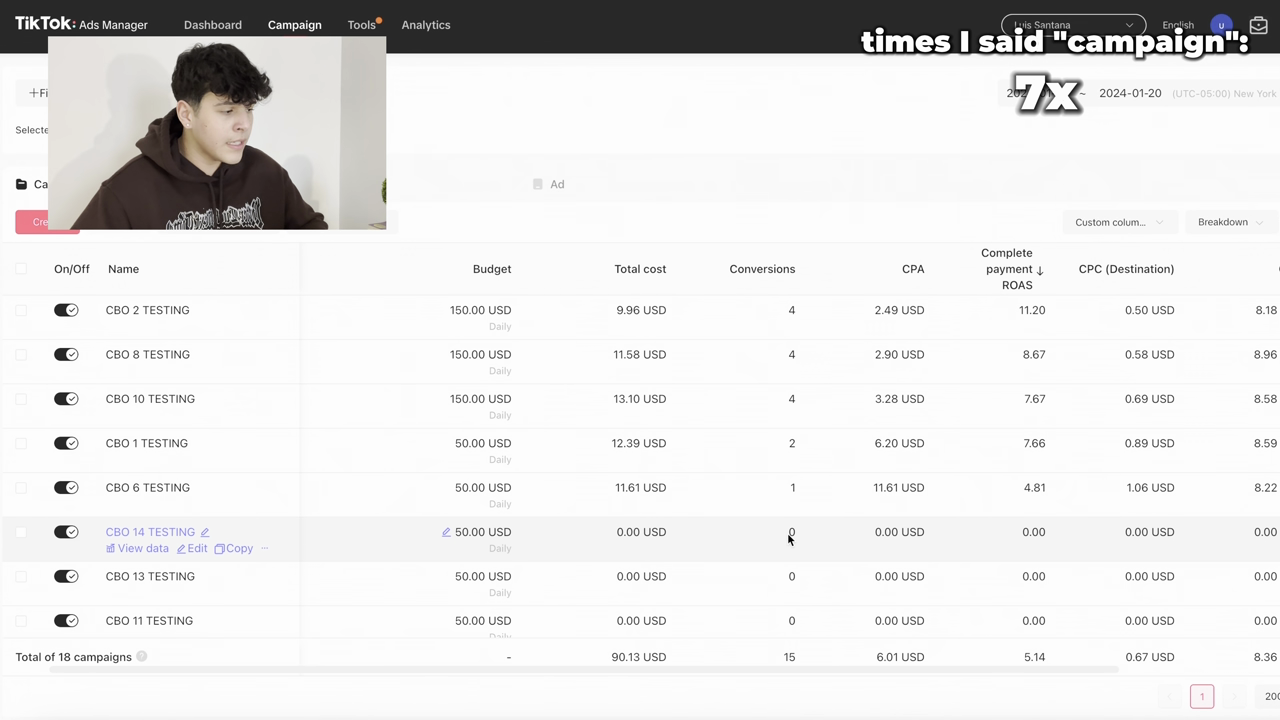
scroll(787, 534, down, 1)
scroll(787, 539, up, 1)
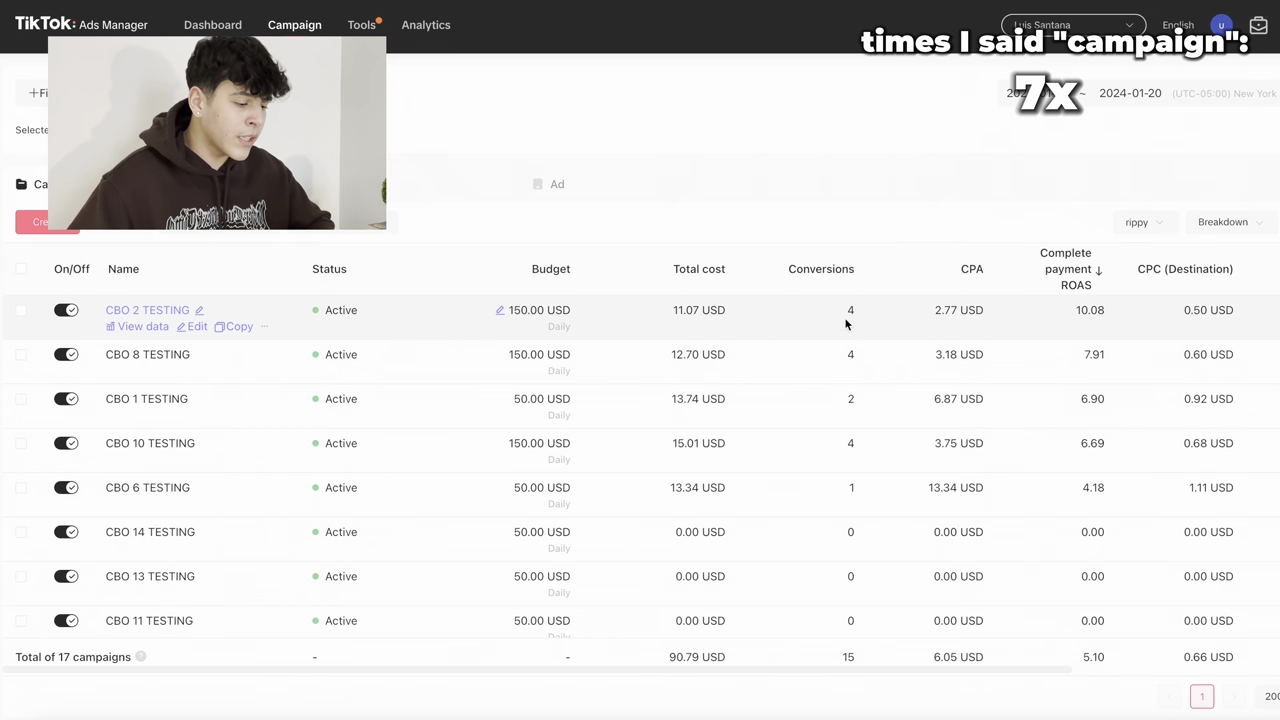
scroll(846, 320, right, 5)
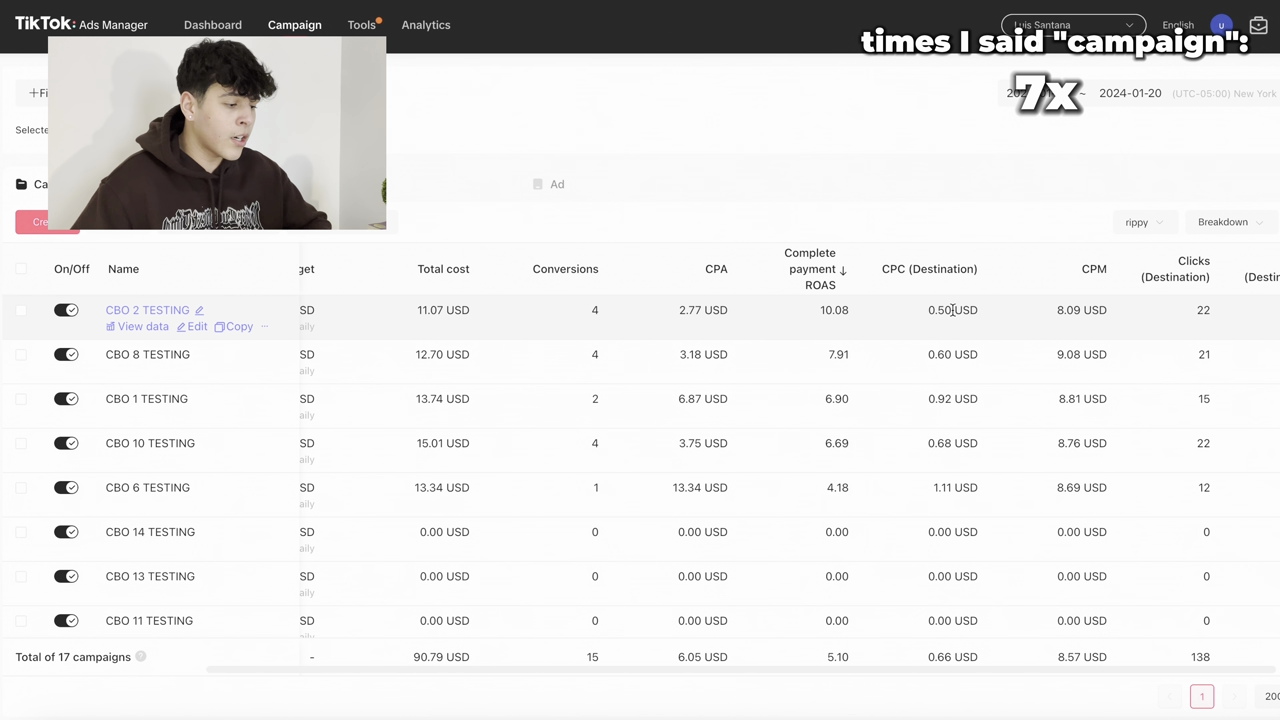
Check the top CBO testing campaigns' clicks and CTR, and review the status, daily budget and cost of CBO 11 through CBO 20.
scroll(927, 325, right, 2)
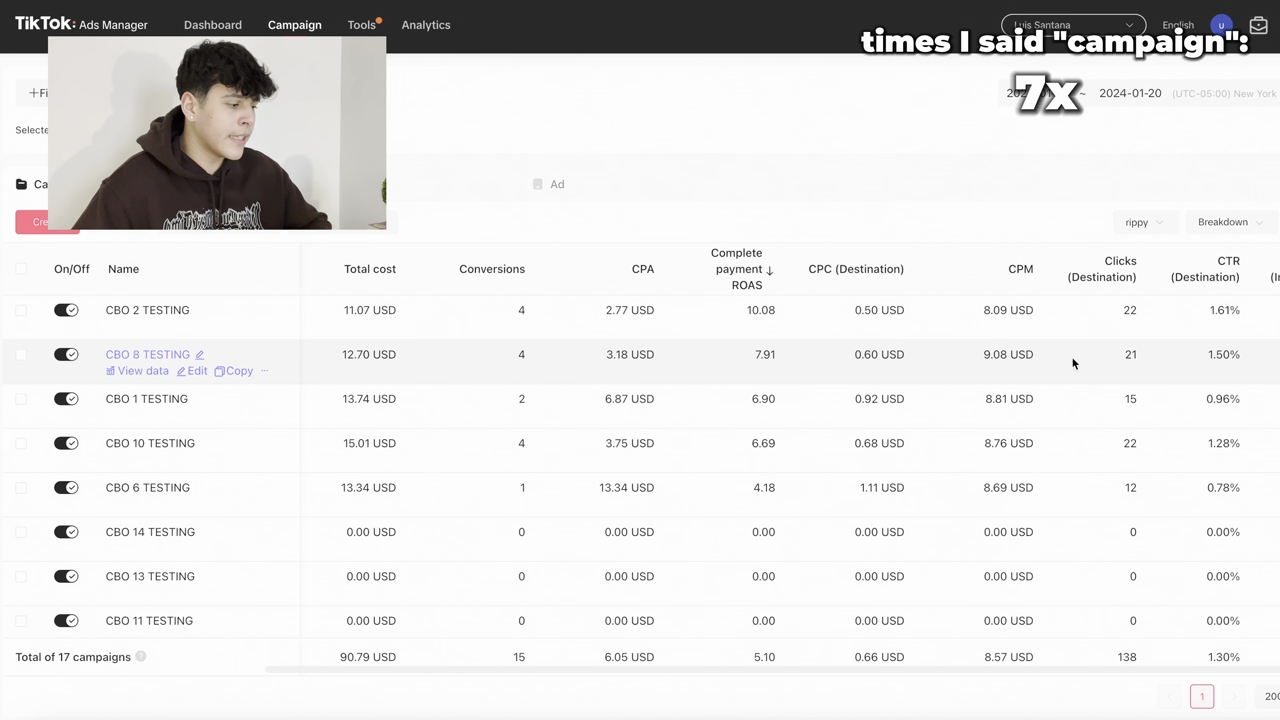
scroll(1050, 326, left, 6)
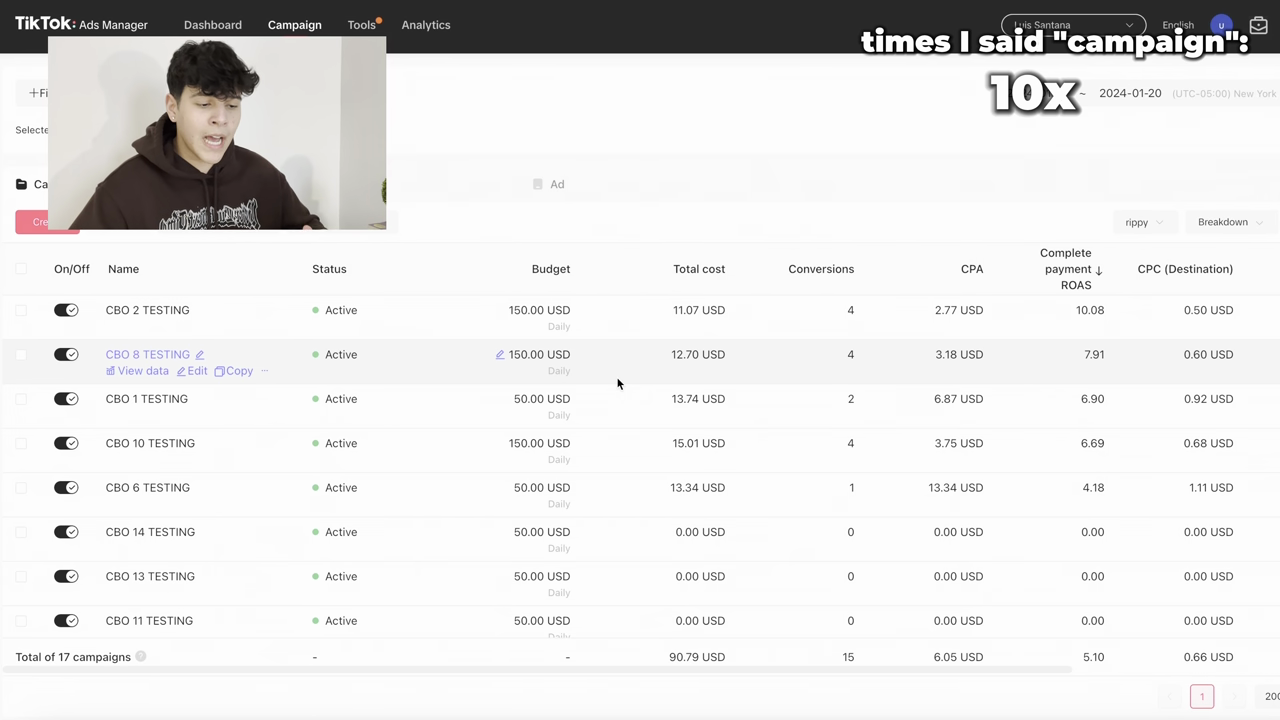
scroll(586, 477, down, 2)
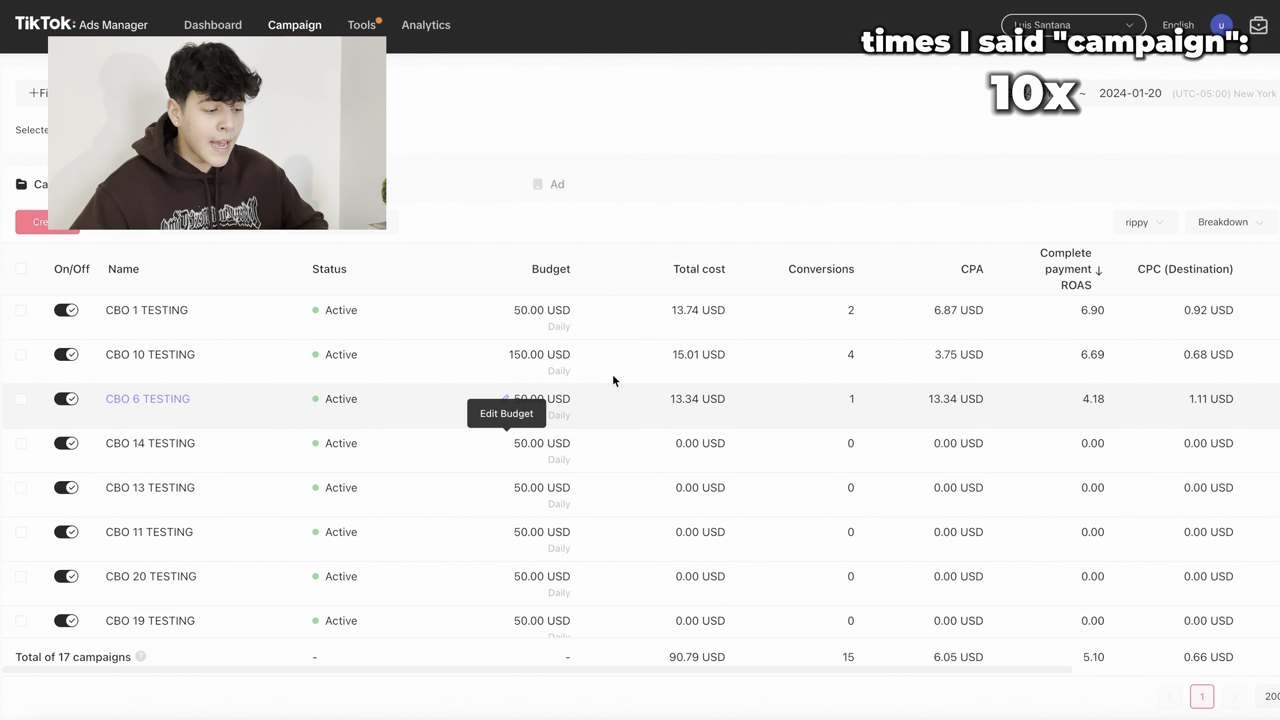
scroll(585, 470, down, 3)
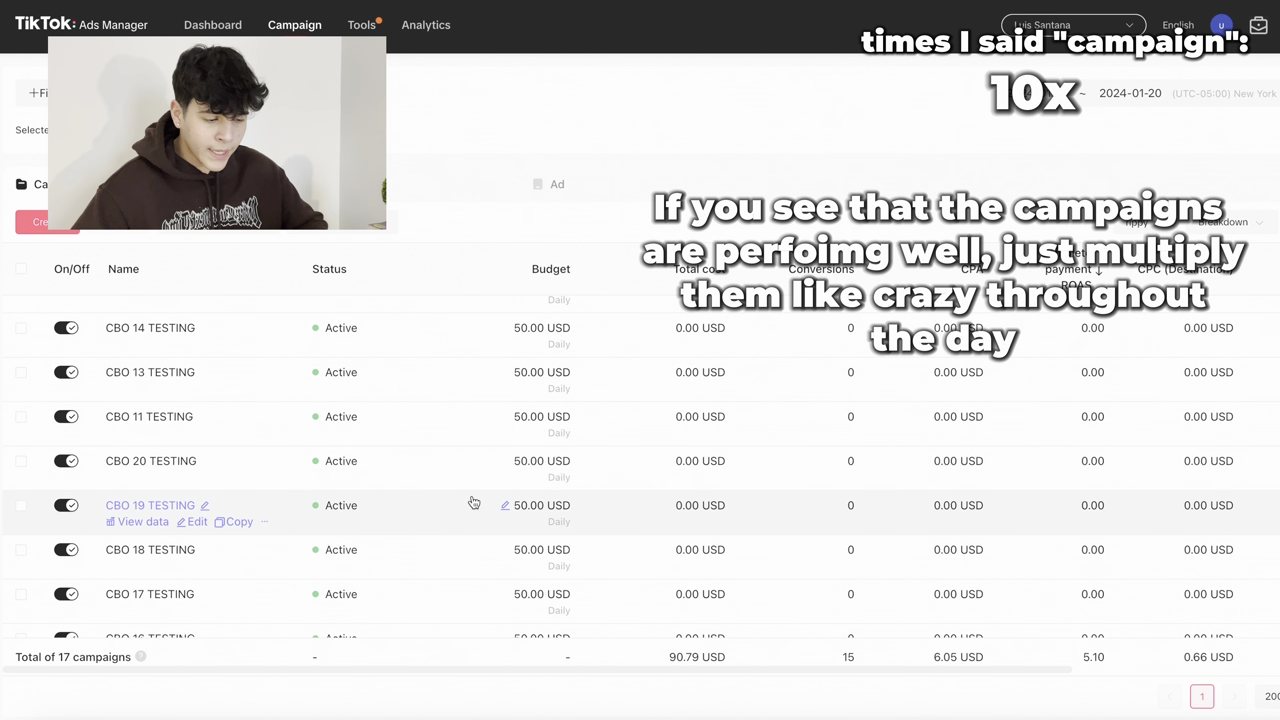
scroll(474, 502, up, 2)
scroll(452, 522, down, 1)
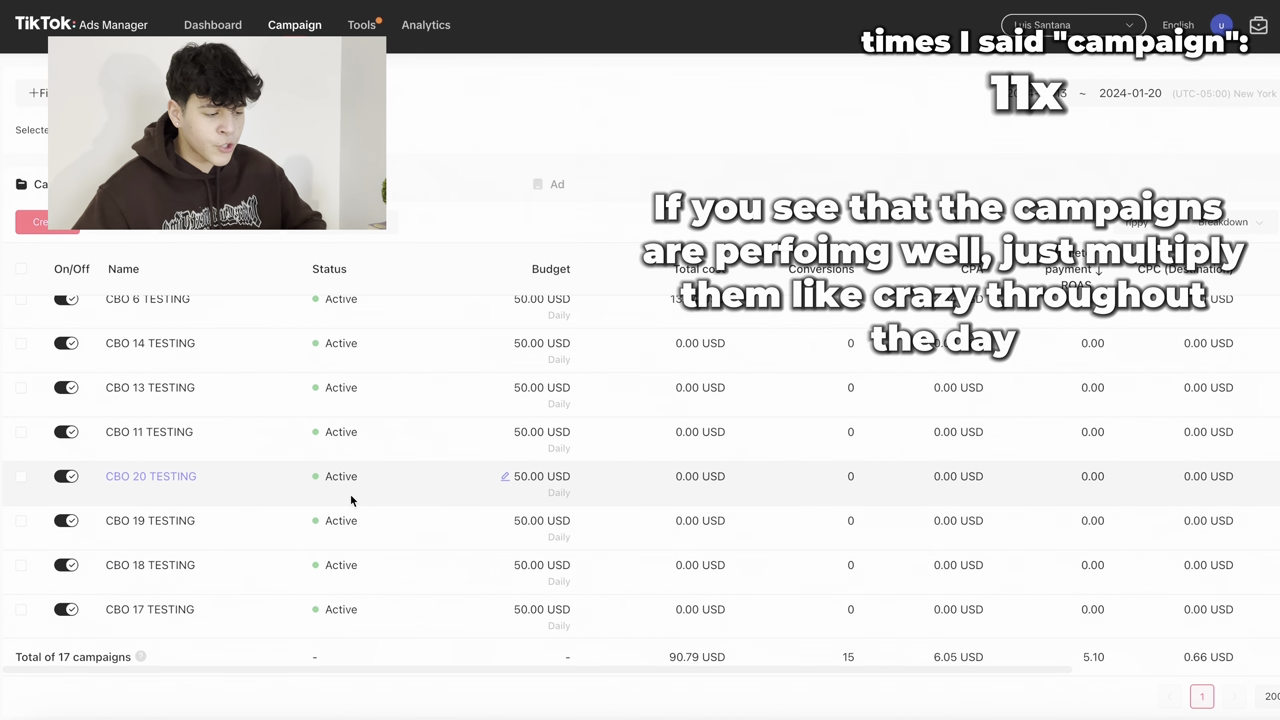
scroll(352, 498, down, 3)
scroll(380, 500, up, 2)
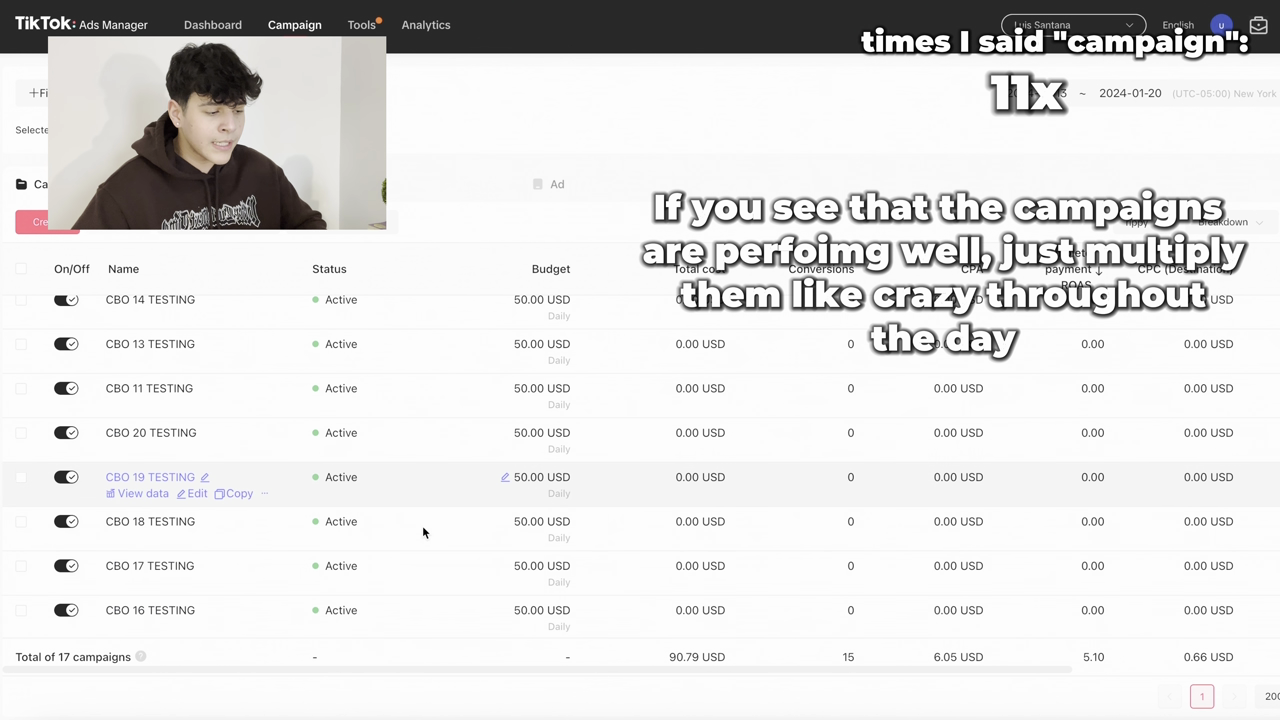
scroll(468, 620, down, 1)
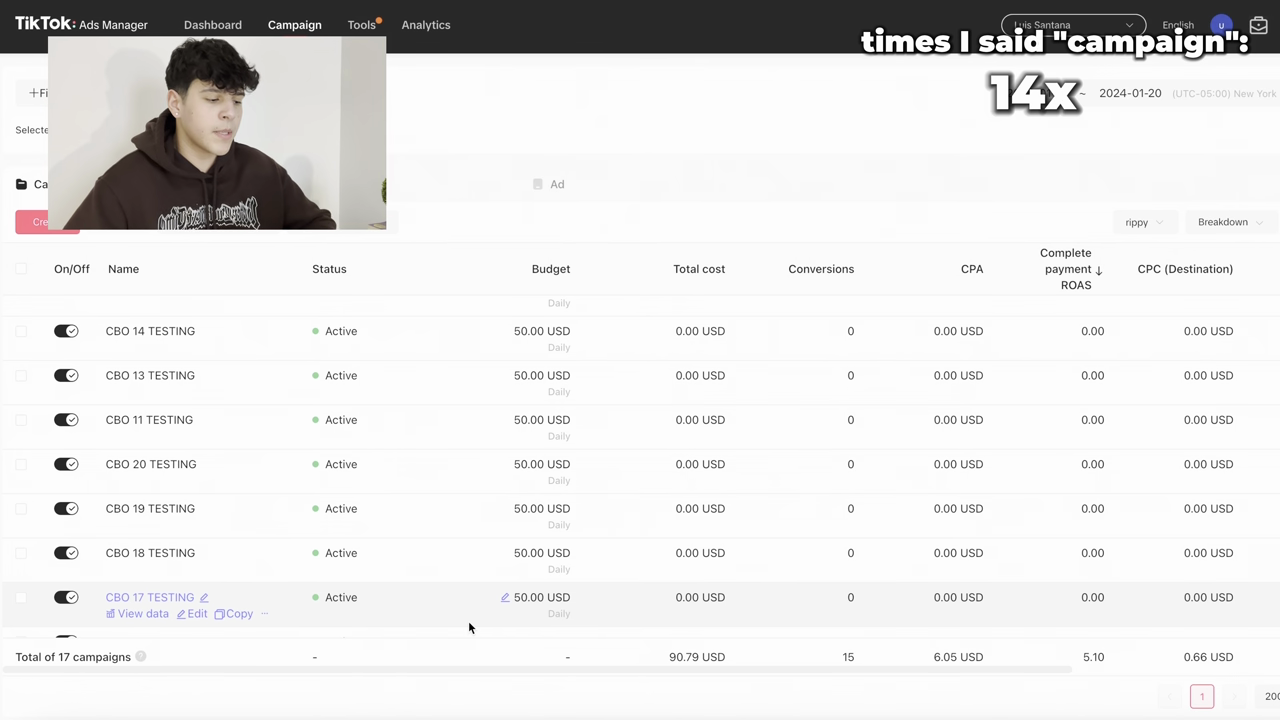
Compare the highest-ROAS CBO testing campaigns with those lower in the list, down to CBO 5 and CBO 3, by daily budget, total cost and conversions.
scroll(468, 627, up, 2)
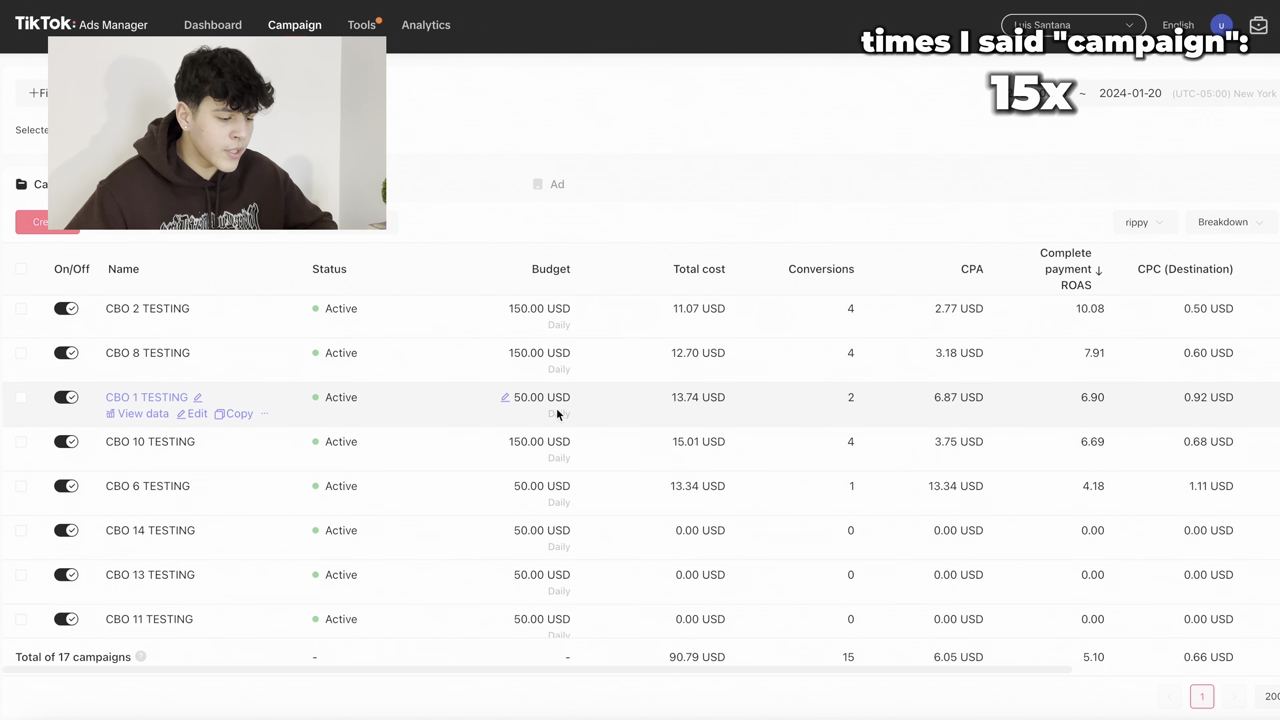
scroll(556, 410, down, 4)
scroll(556, 407, up, 4)
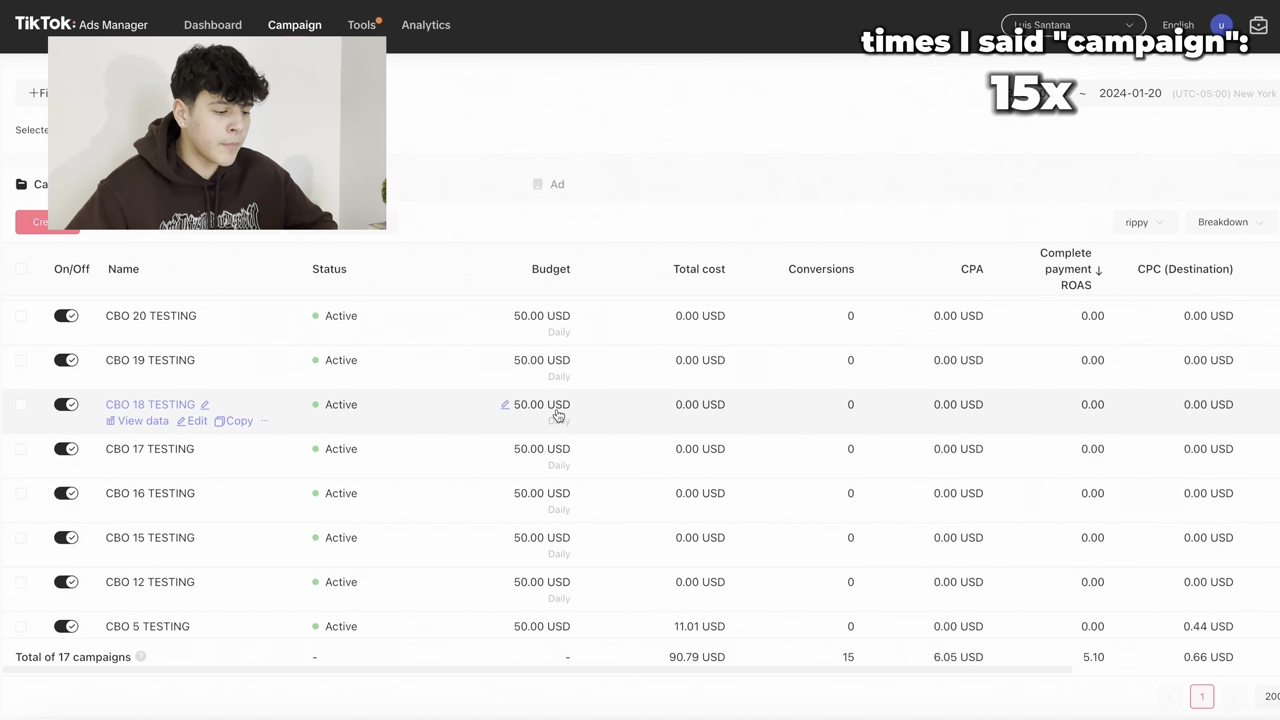
scroll(394, 528, down, 4)
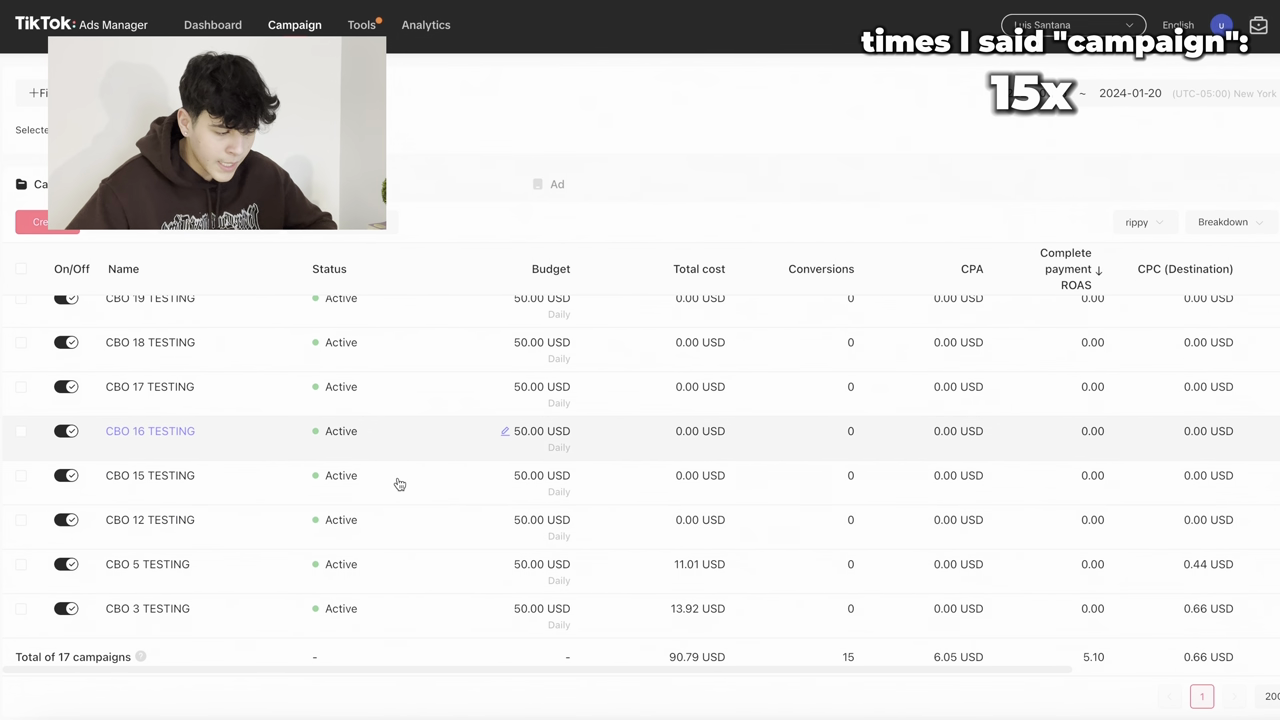
scroll(394, 563, up, 4)
scroll(420, 470, down, 4)
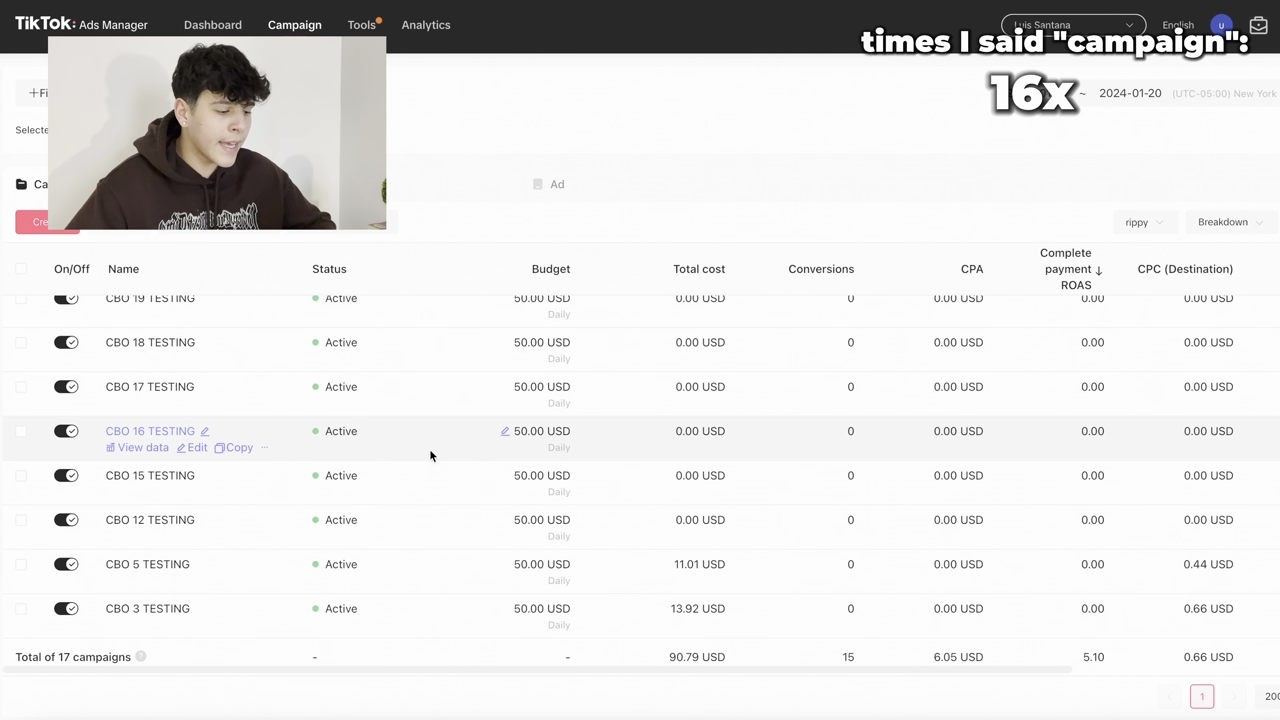
scroll(424, 407, up, 4)
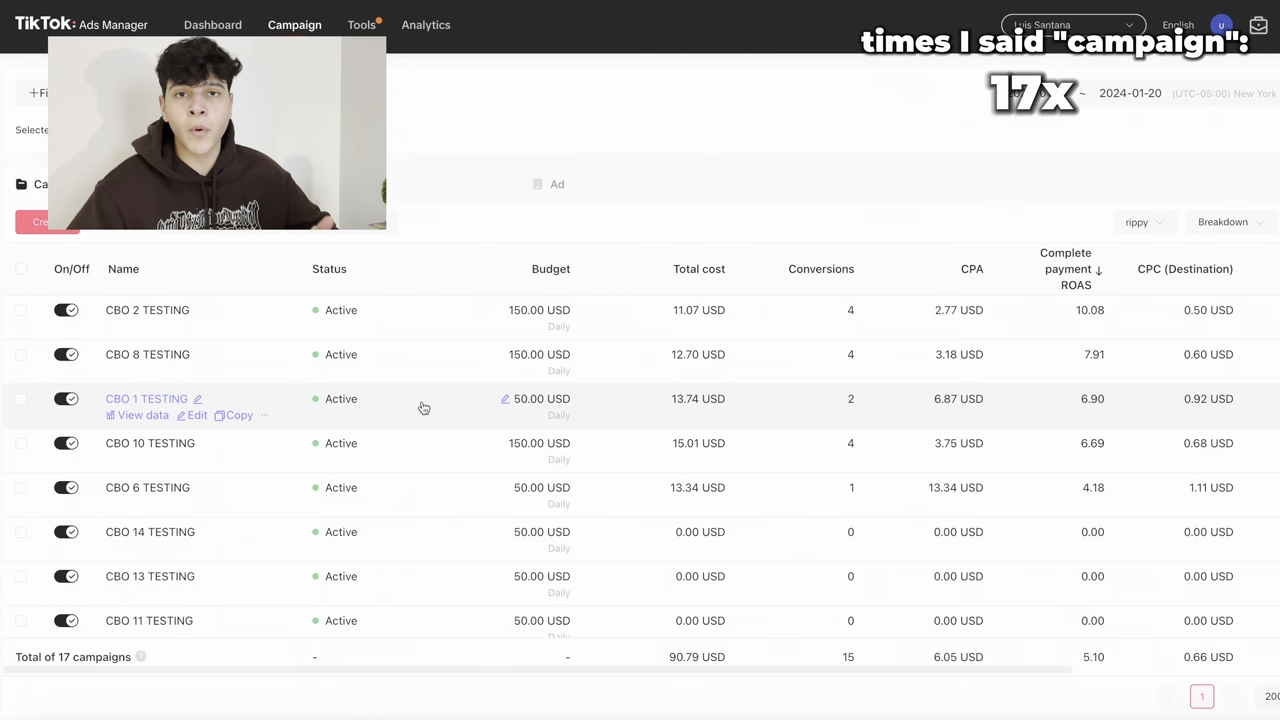
scroll(423, 407, down, 4)
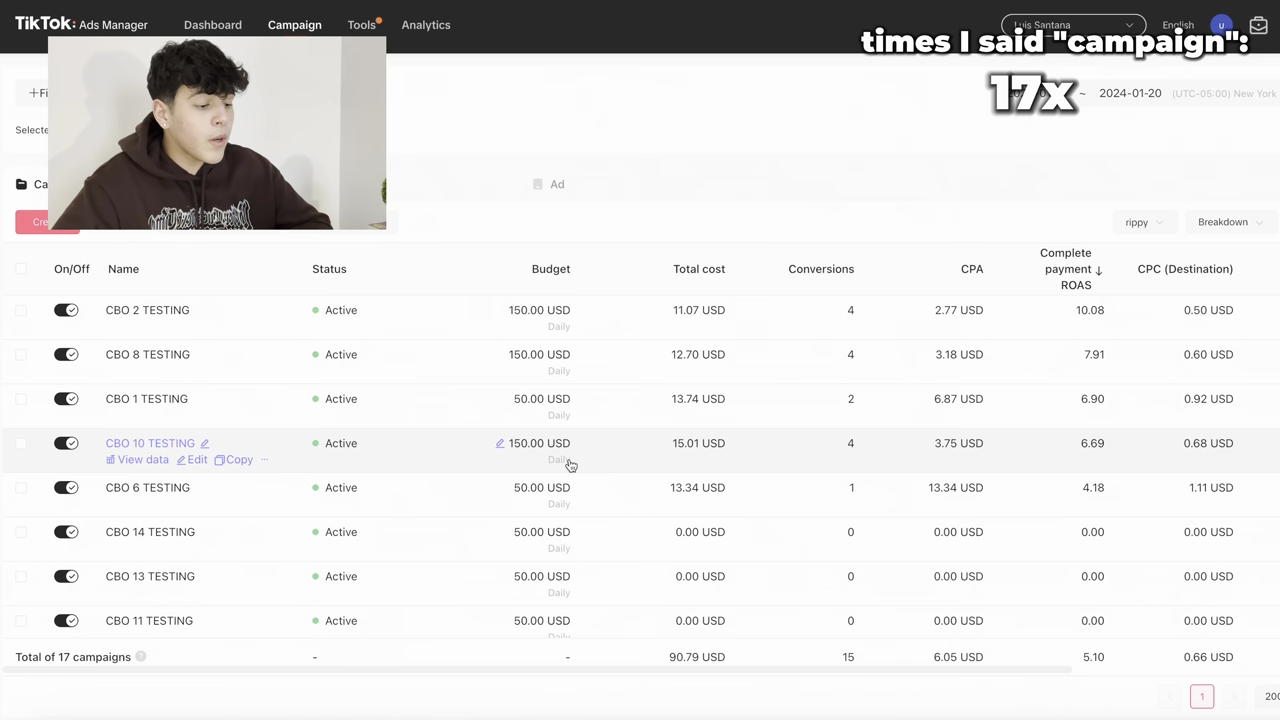
scroll(570, 465, down, 5)
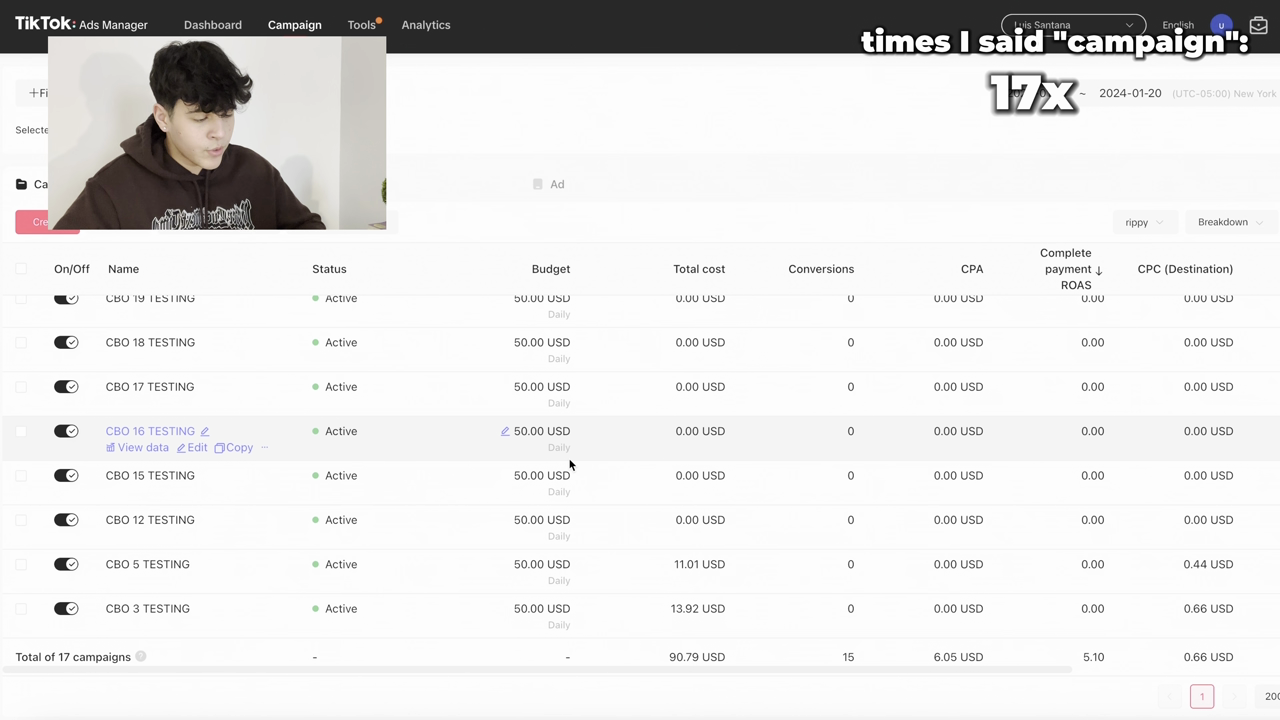
scroll(570, 465, up, 5)
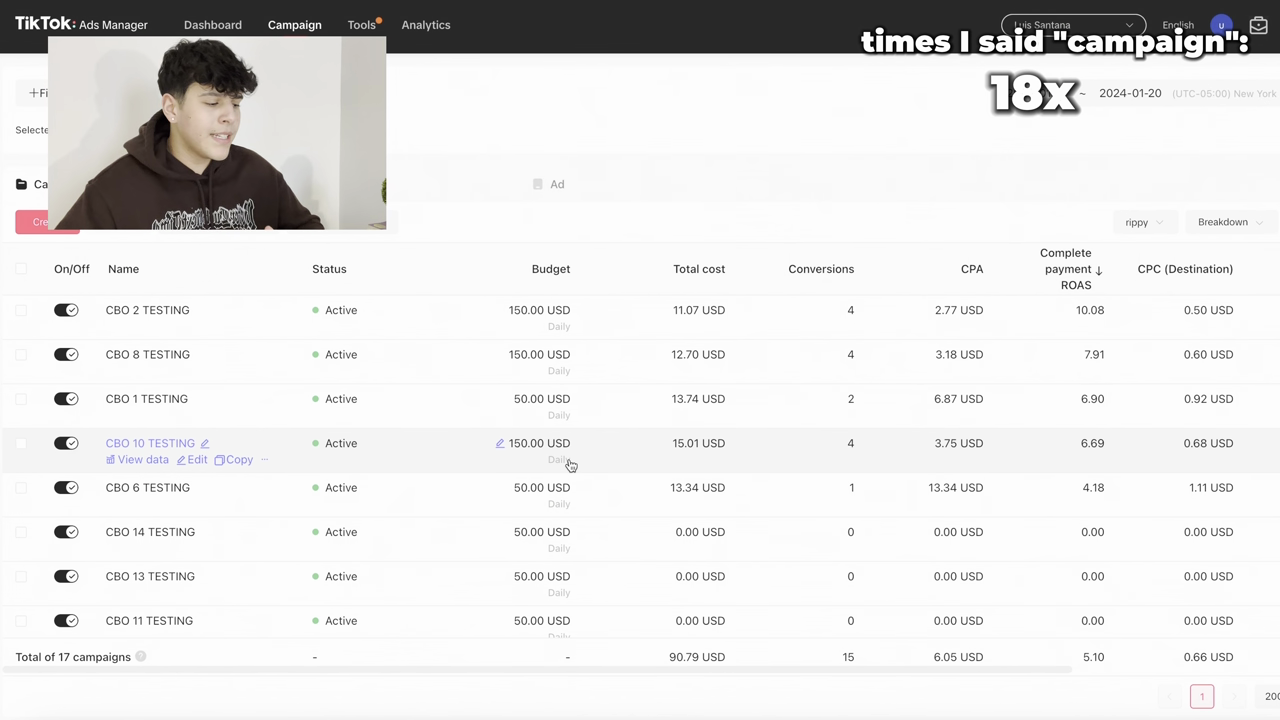
scroll(570, 465, down, 1)
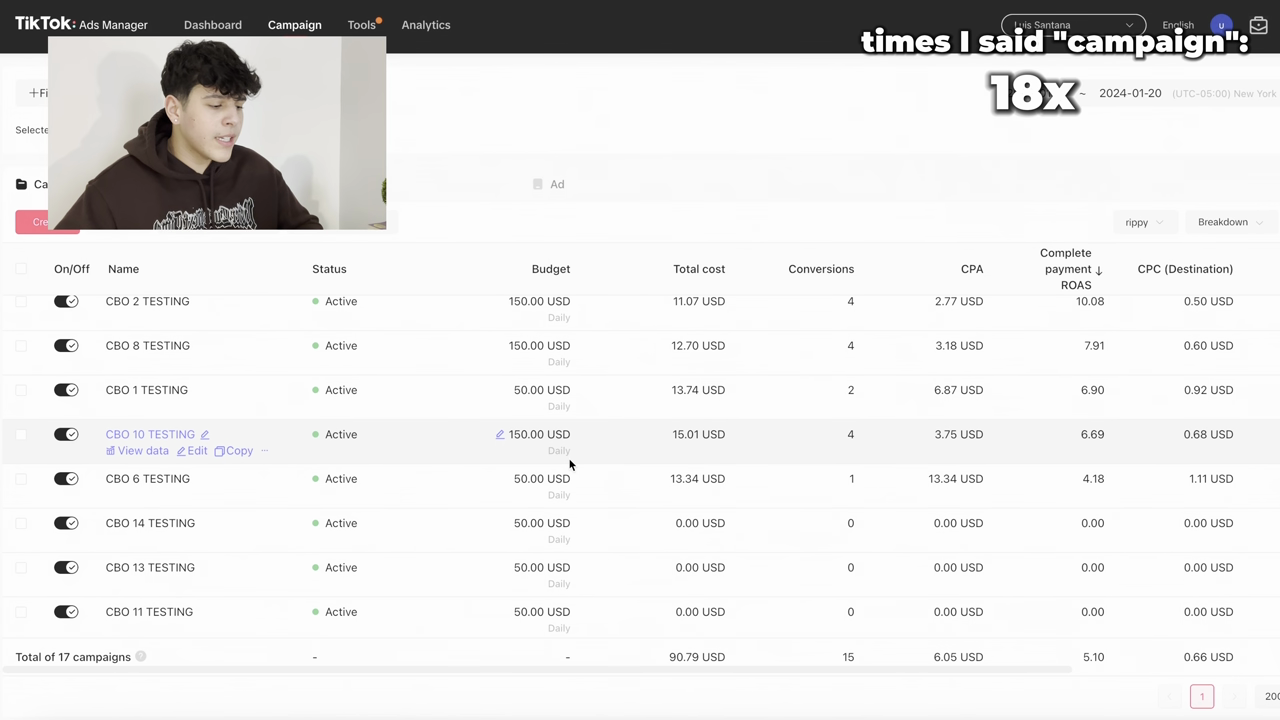